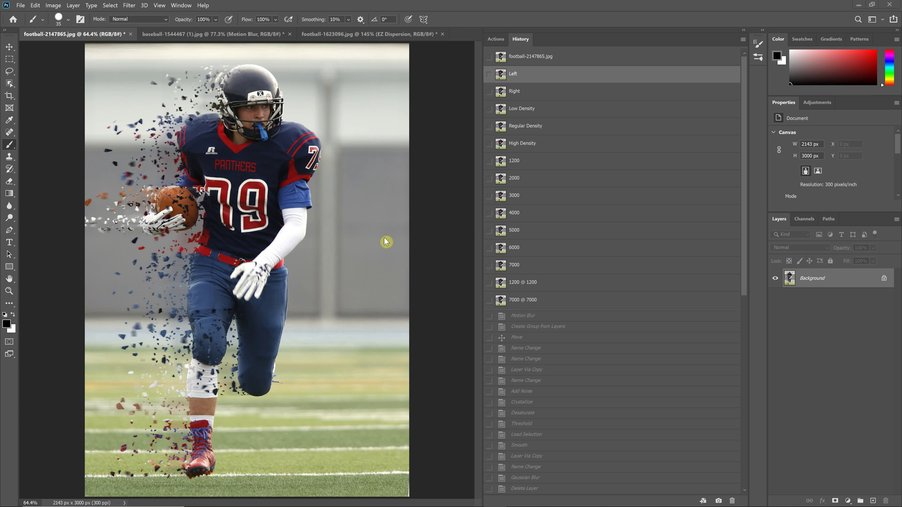
# Compare the dispersion effect across the baseball and two football images, ending on football-2147865.jpg
pyautogui.click(188, 35)
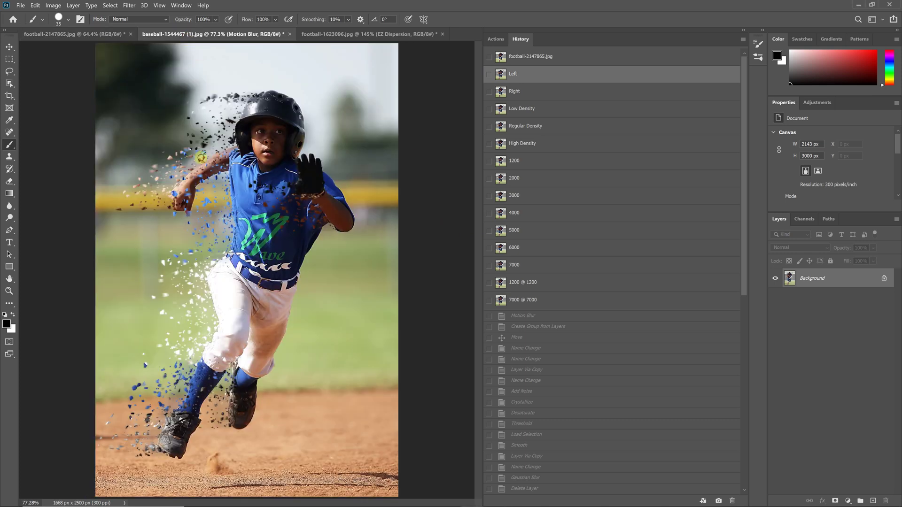
pyautogui.click(399, 34)
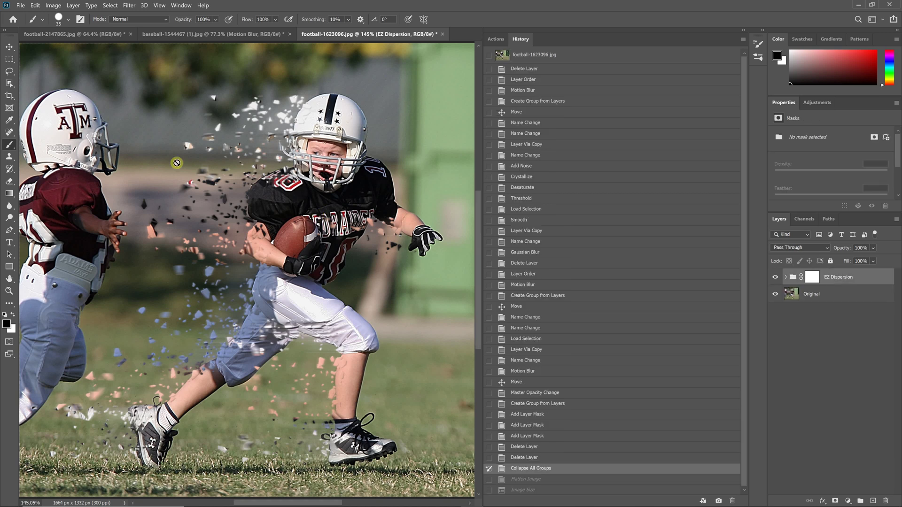
pyautogui.click(221, 34)
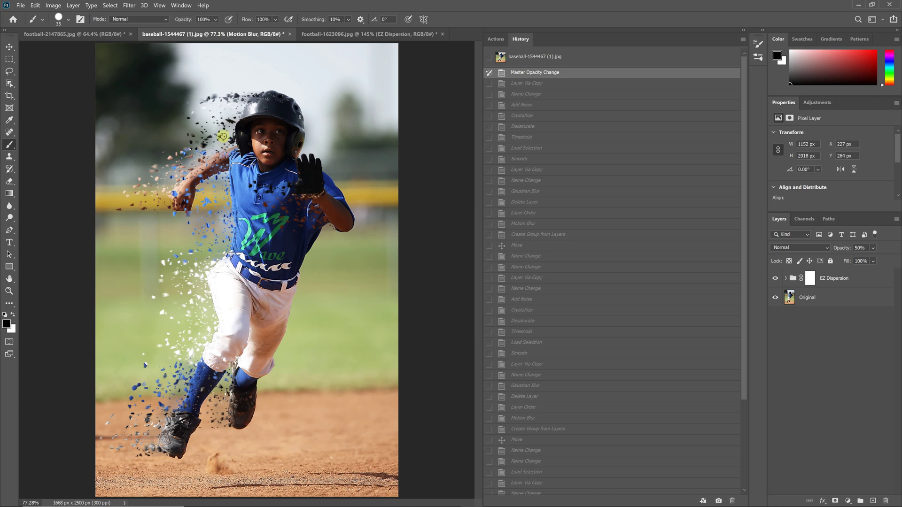
pyautogui.click(72, 35)
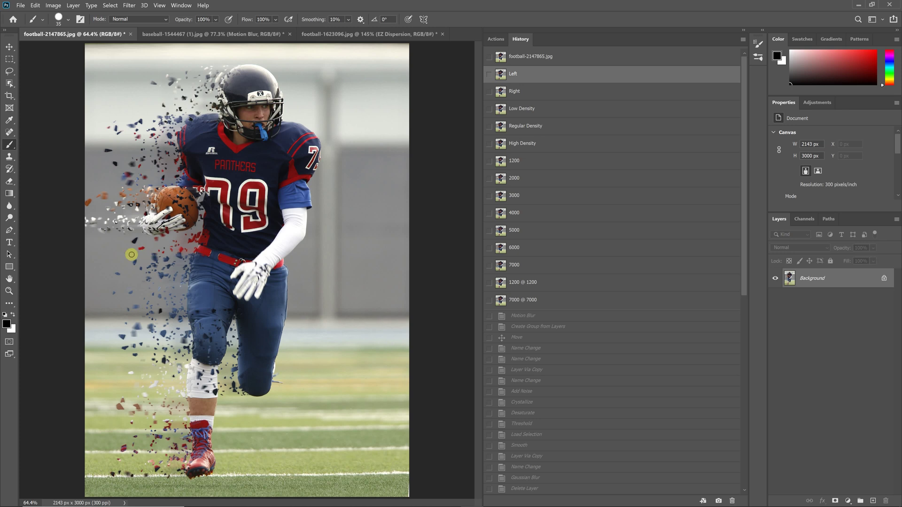
# Inspect the dispersed particles around the football player's leg, shoulder and helmet at up to 200% zoom
pyautogui.hotkey('ctrl', '1')
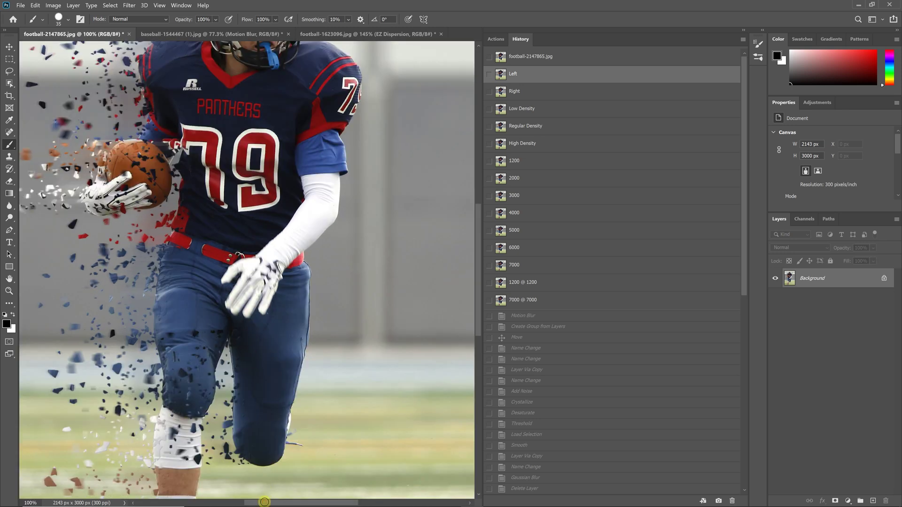
pyautogui.moveTo(264, 503); pyautogui.dragTo(232, 488)
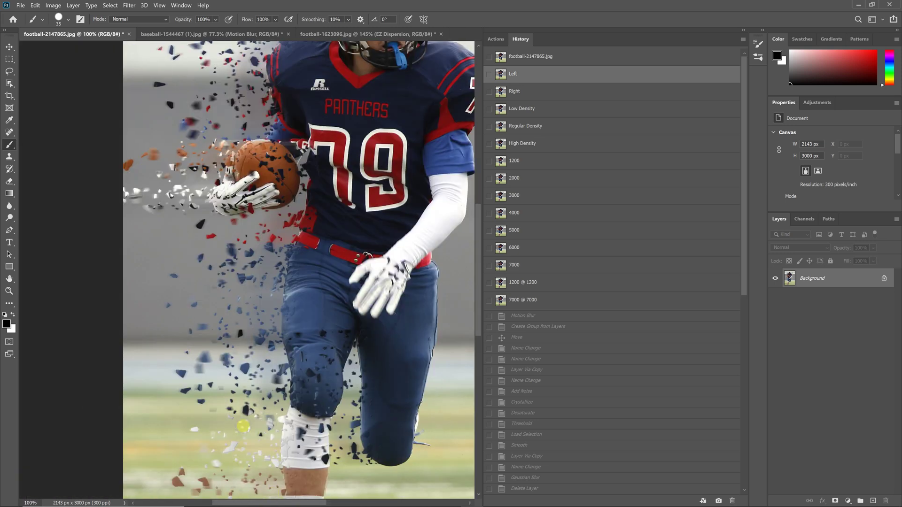
pyautogui.scroll(5, 251, 382)
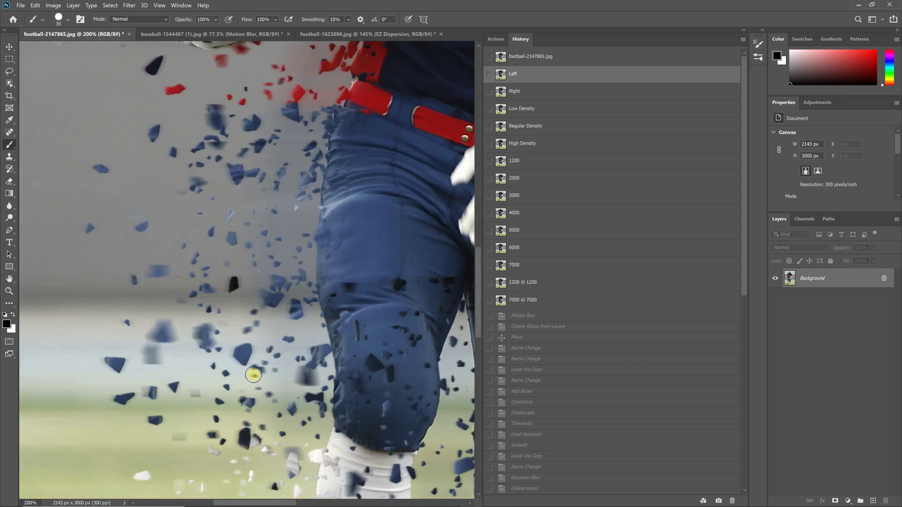
pyautogui.scroll(-3, 253, 375)
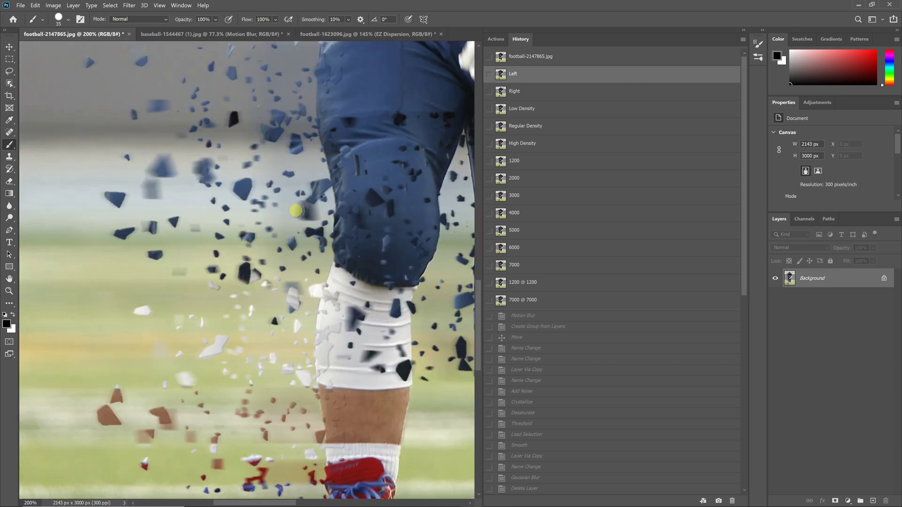
pyautogui.scroll(2, 256, 213)
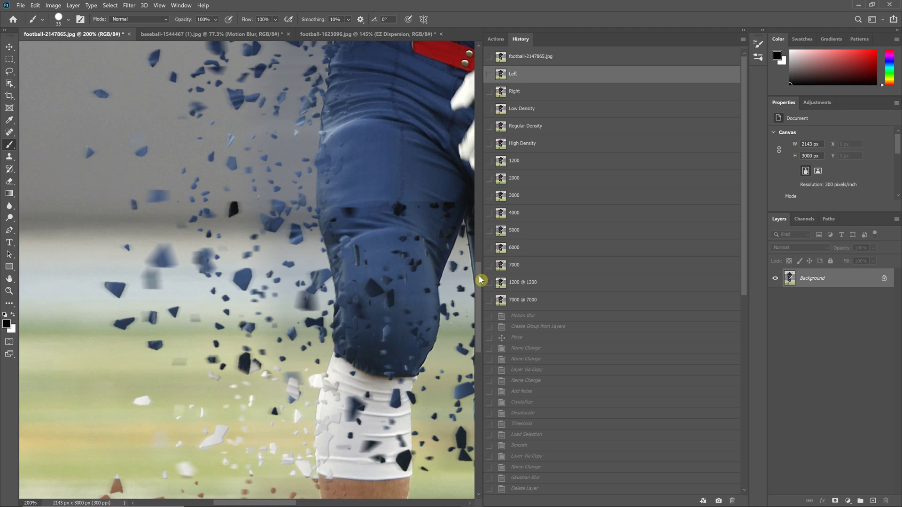
pyautogui.moveTo(482, 282); pyautogui.dragTo(487, 160)
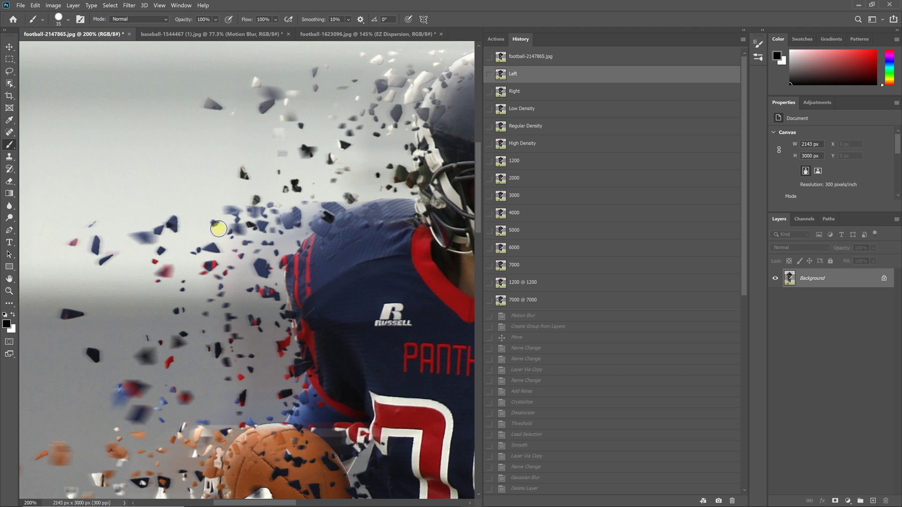
pyautogui.hotkey('ctrl', '0')
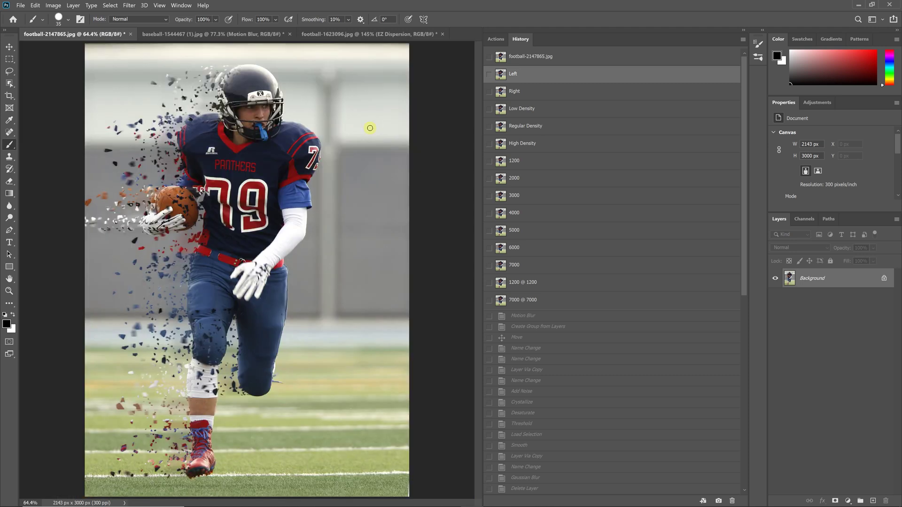
# Compare the history snapshots for particle sizes 1200 through 7000 and return to the 3000 snapshot
pyautogui.click(525, 164)
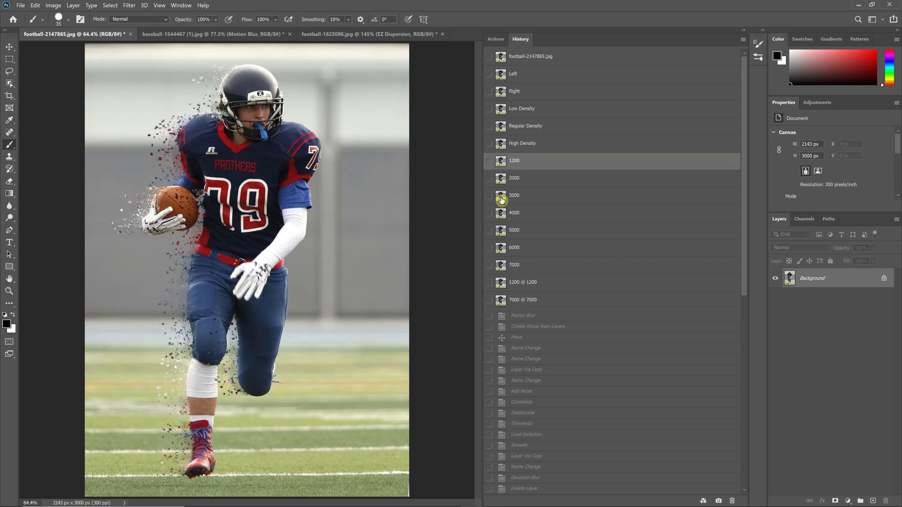
pyautogui.click(517, 185)
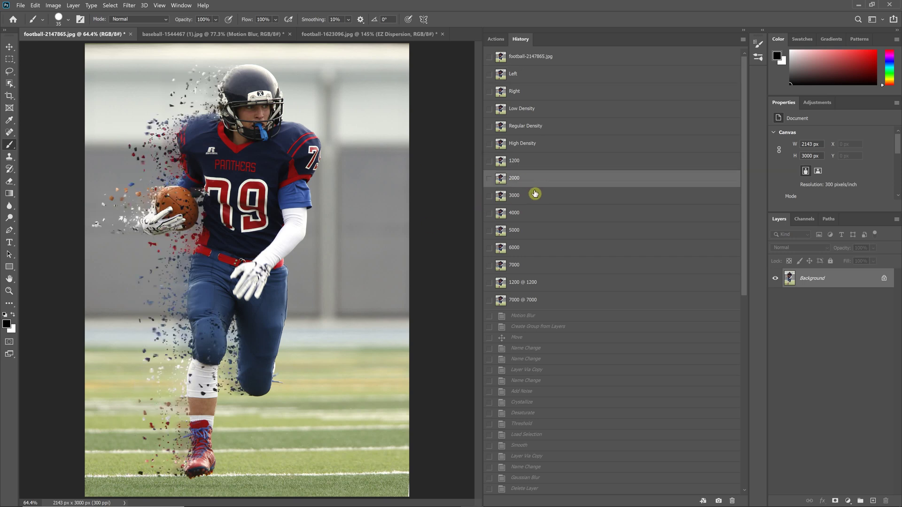
pyautogui.click(520, 198)
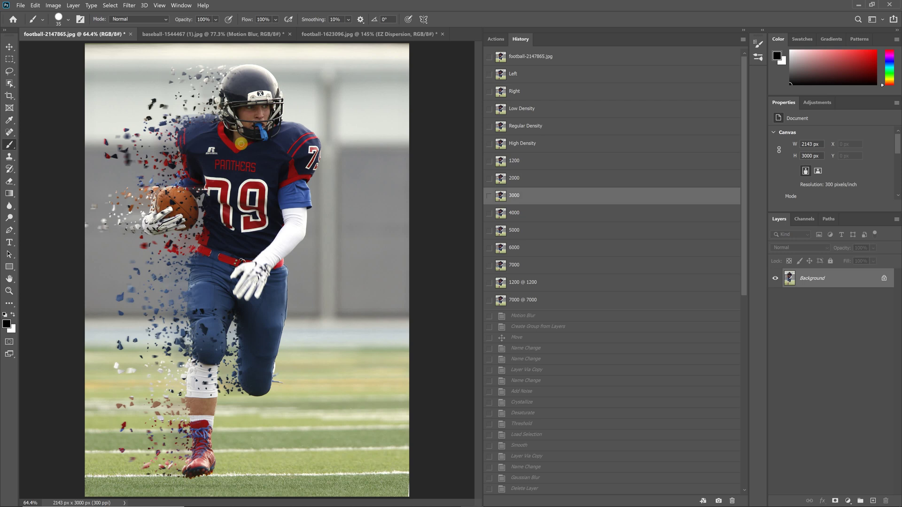
pyautogui.click(524, 217)
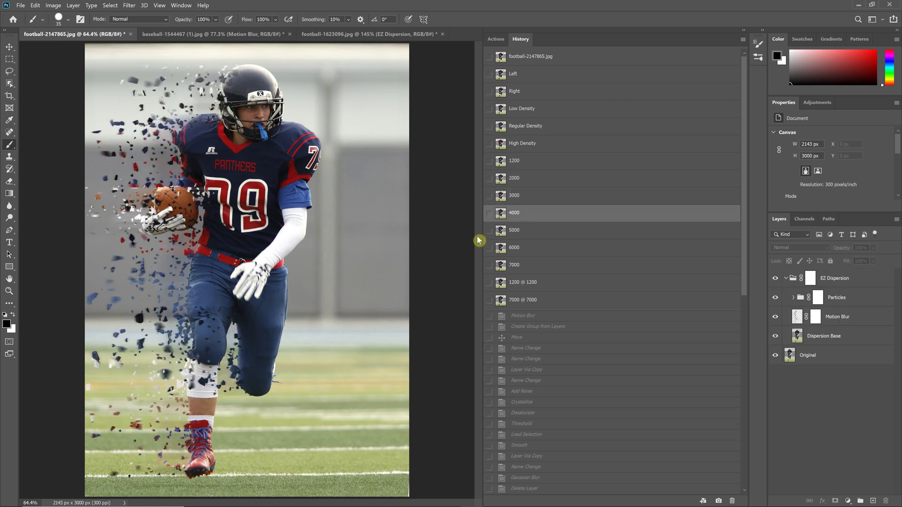
pyautogui.click(523, 232)
pyautogui.click(521, 249)
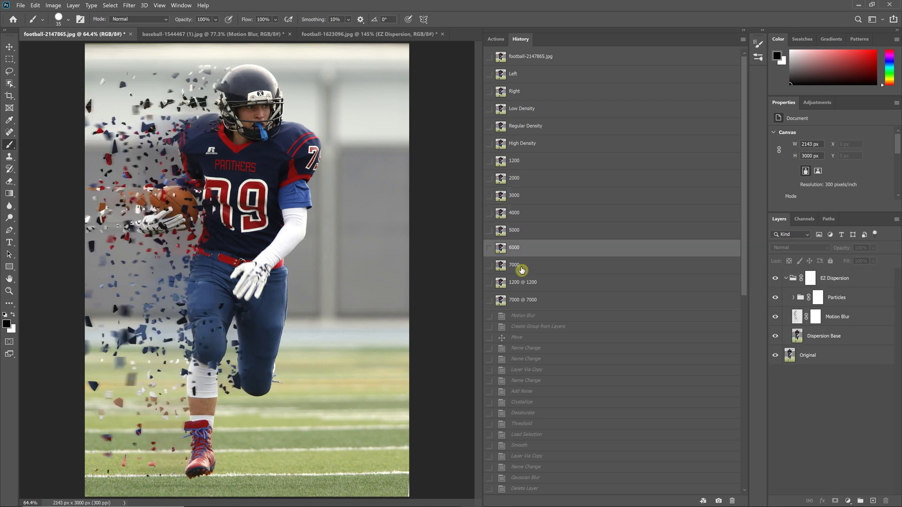
pyautogui.click(522, 270)
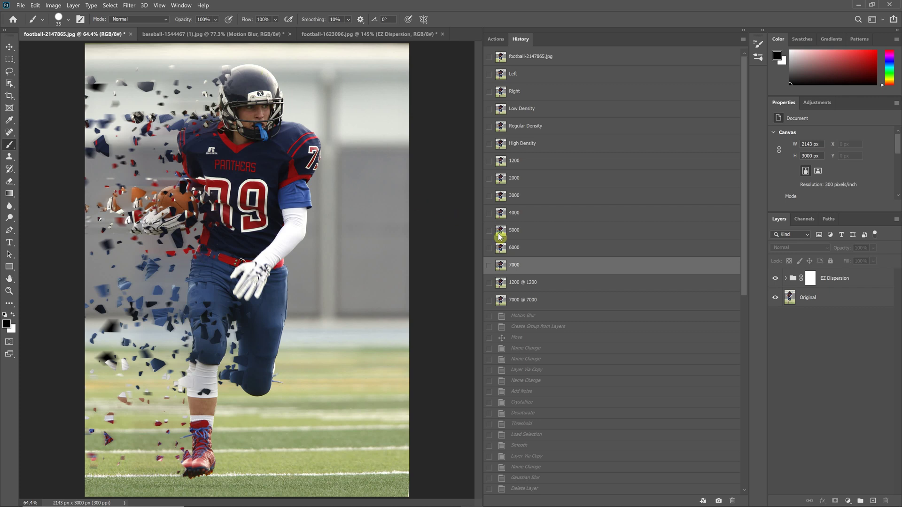
pyautogui.click(523, 196)
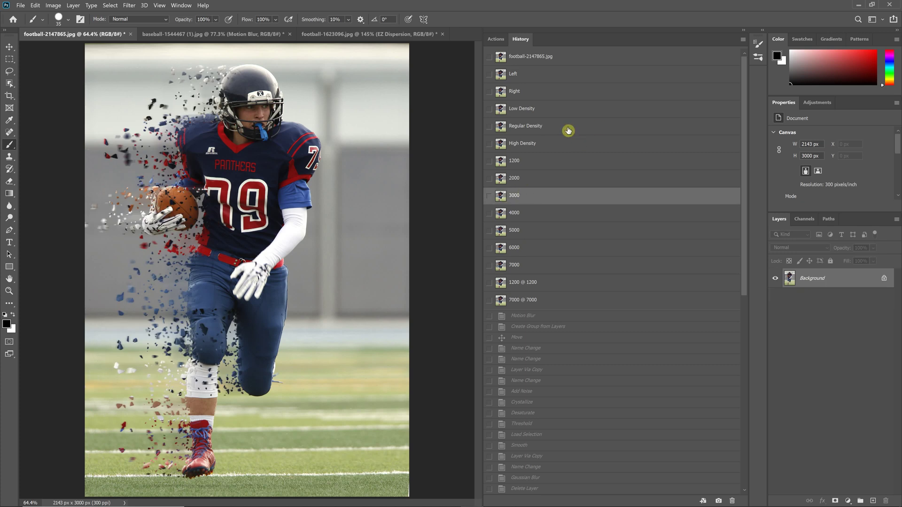
# Compare the Left and Right direction snapshots, and the Low, High and Regular Density snapshots
pyautogui.click(545, 78)
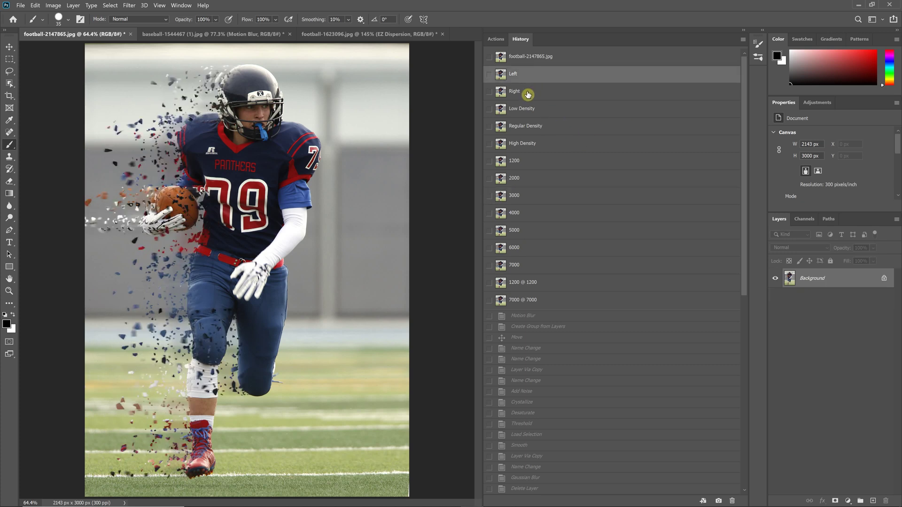
pyautogui.click(528, 95)
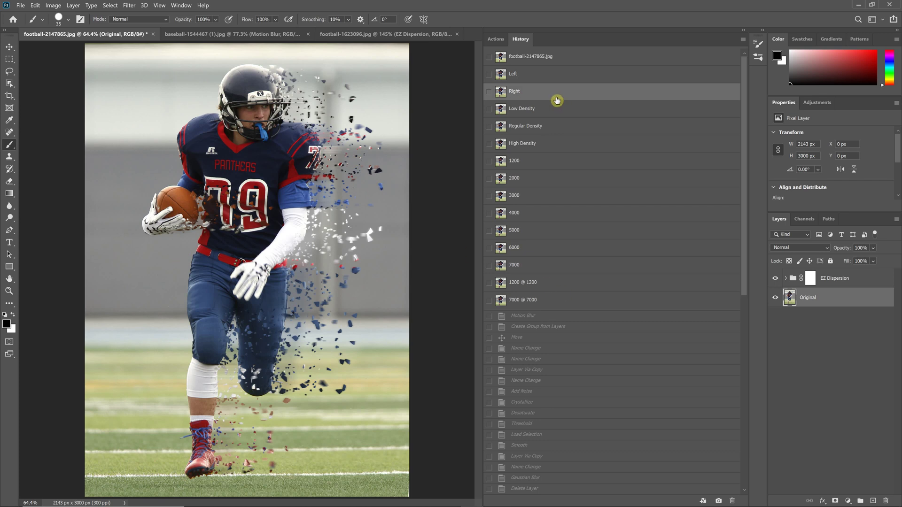
pyautogui.click(533, 110)
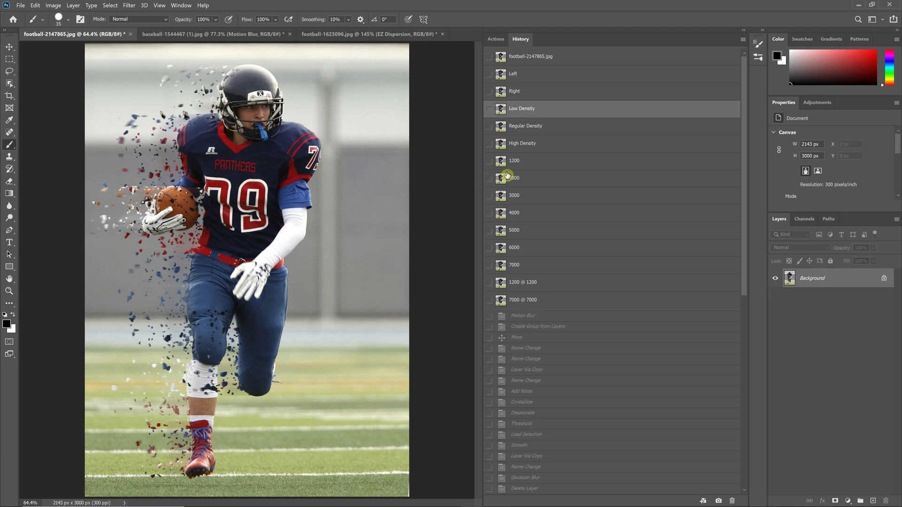
pyautogui.click(537, 145)
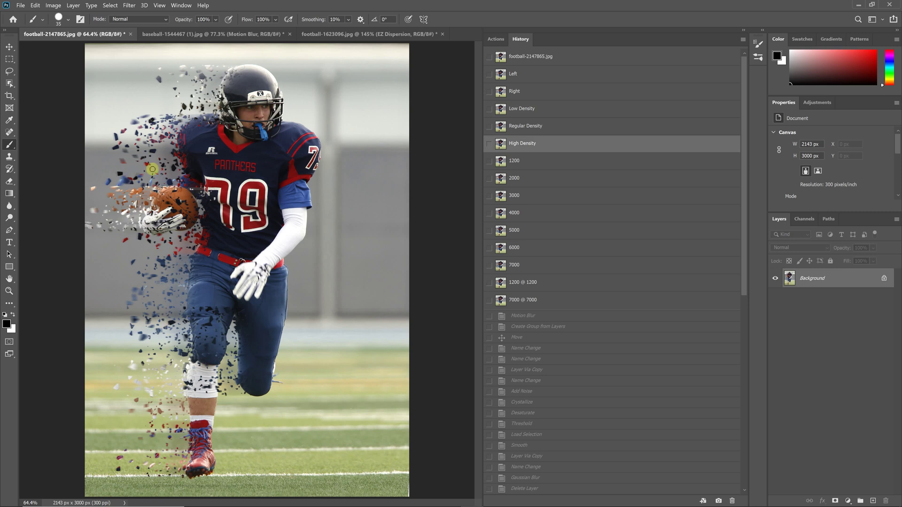
pyautogui.click(521, 131)
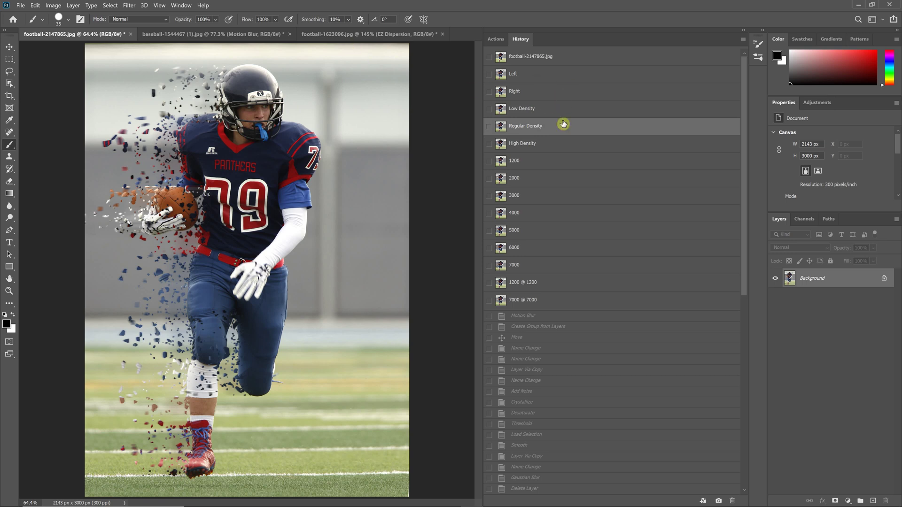
# Restore the most recent history state of the football image and delete its EZ Dispersion group
pyautogui.click(493, 40)
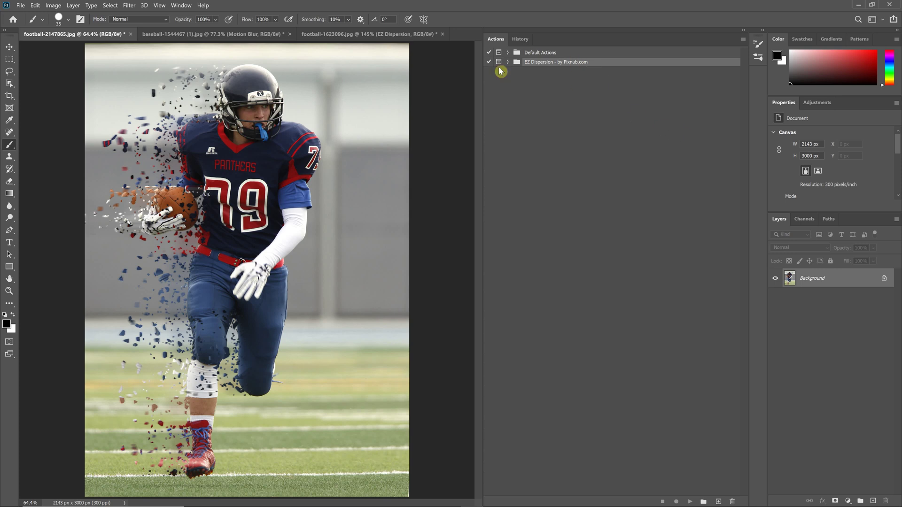
pyautogui.click(520, 39)
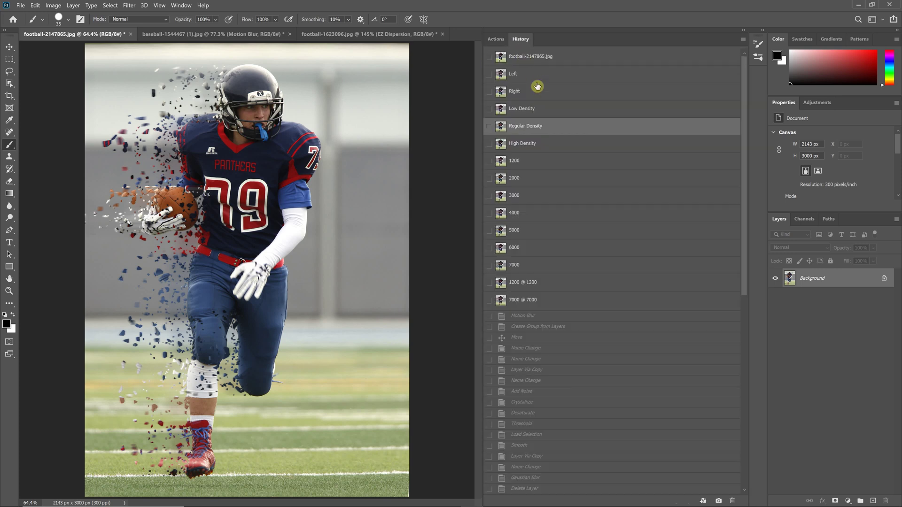
pyautogui.scroll(-8, 588, 326)
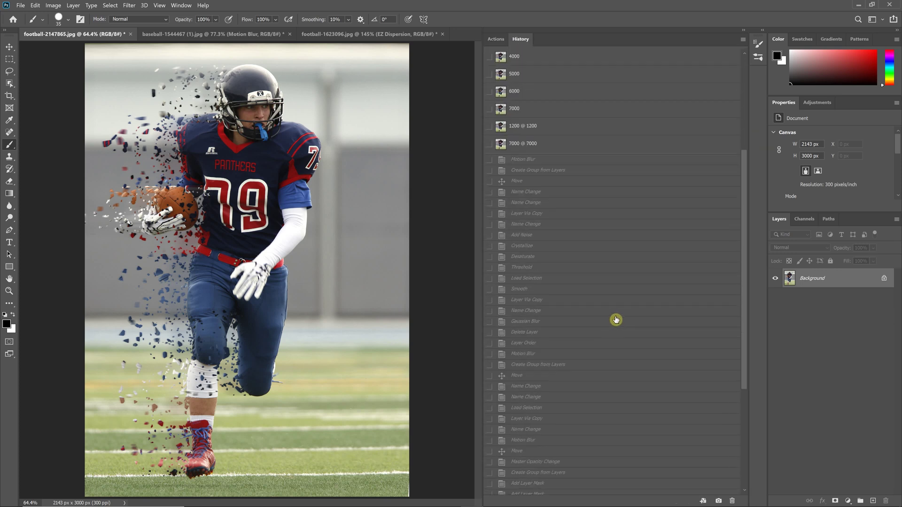
pyautogui.scroll(-3, 592, 350)
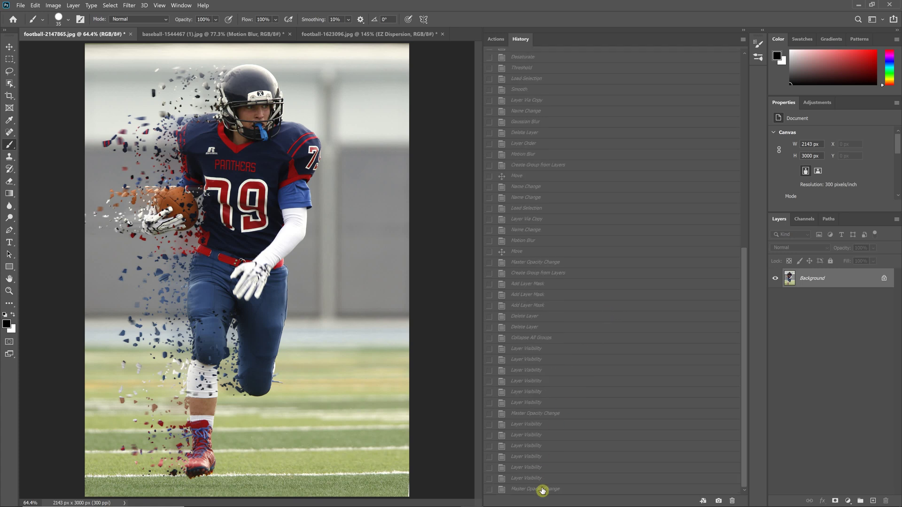
pyautogui.click(543, 489)
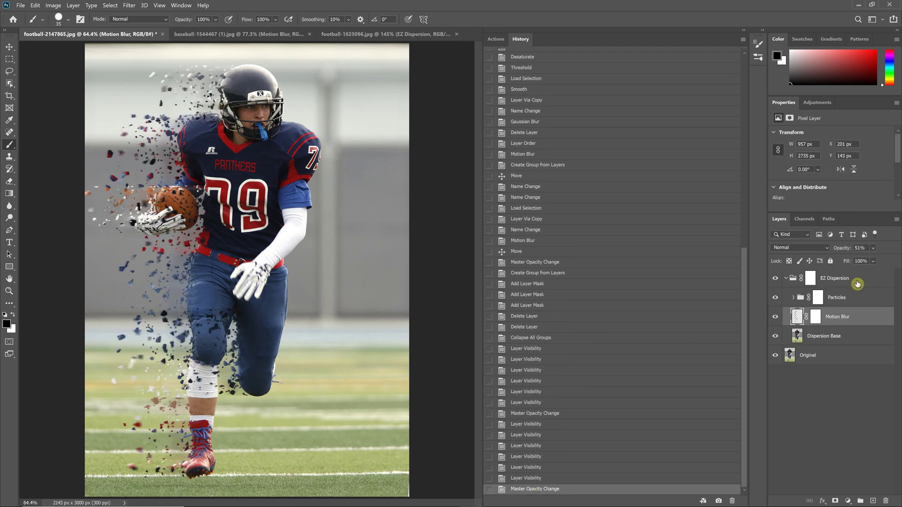
pyautogui.moveTo(847, 279); pyautogui.dragTo(886, 501)
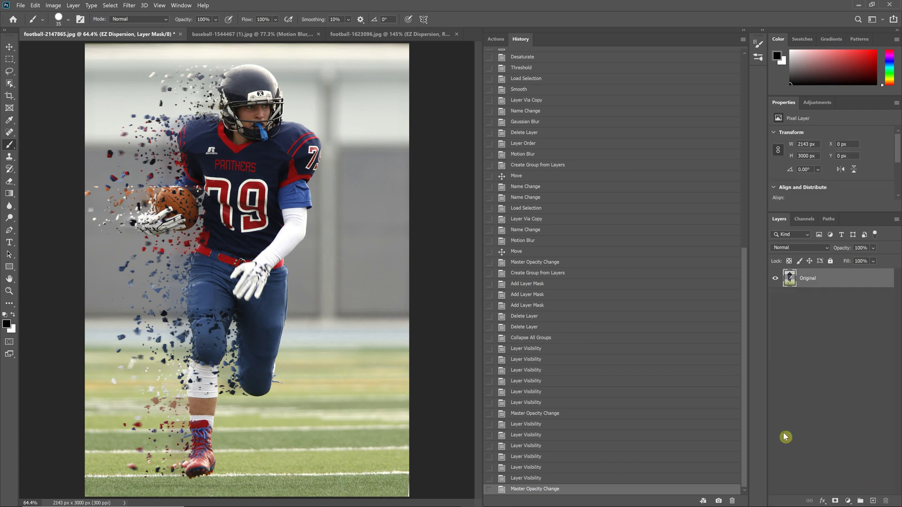
# Check the football image's pixel dimensions
pyautogui.click(51, 5)
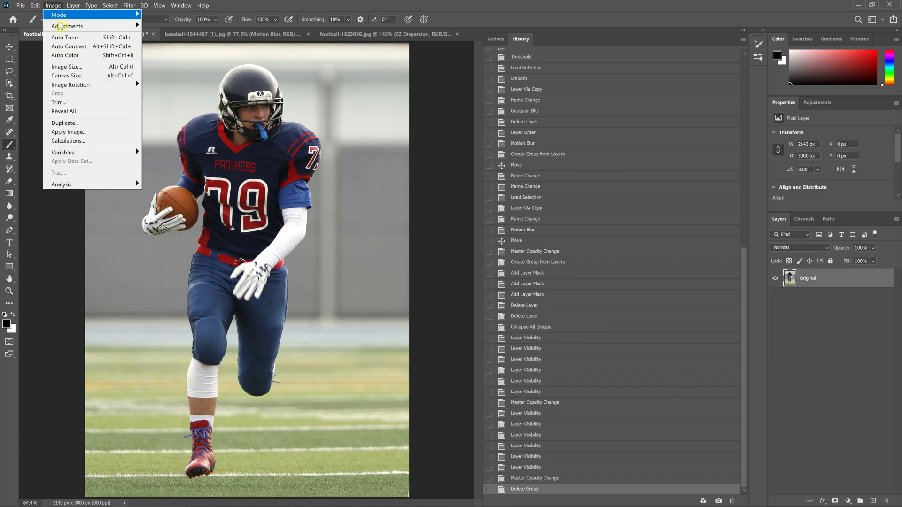
pyautogui.click(70, 71)
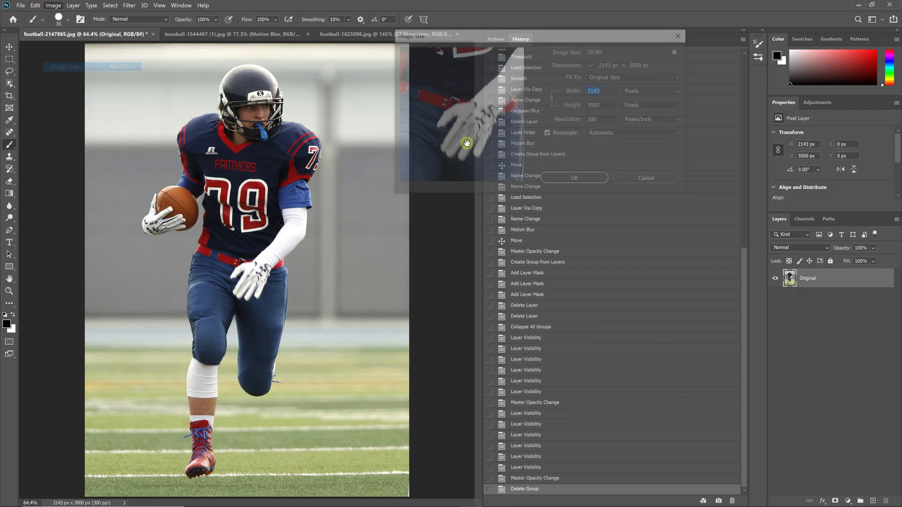
pyautogui.click(636, 182)
# Expand the EZ Dispersion action set and review its actions by direction, pixel size and density
pyautogui.click(497, 41)
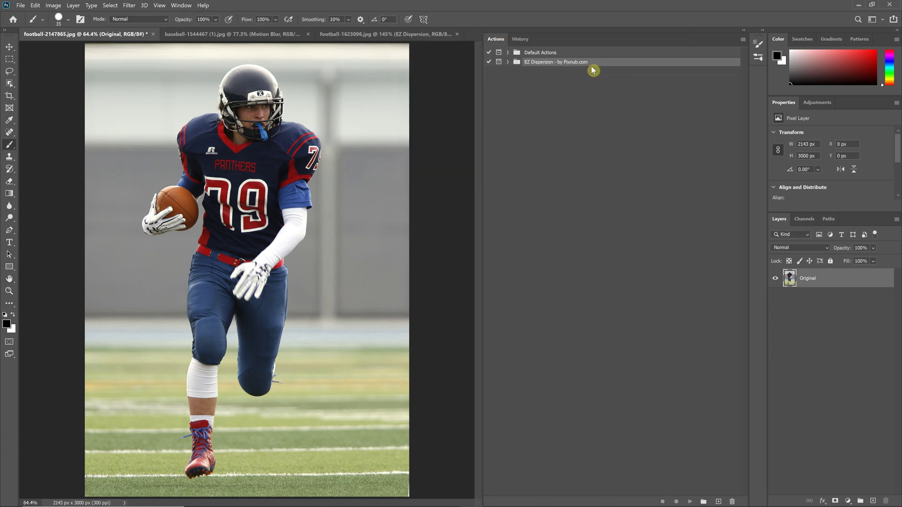
pyautogui.click(508, 63)
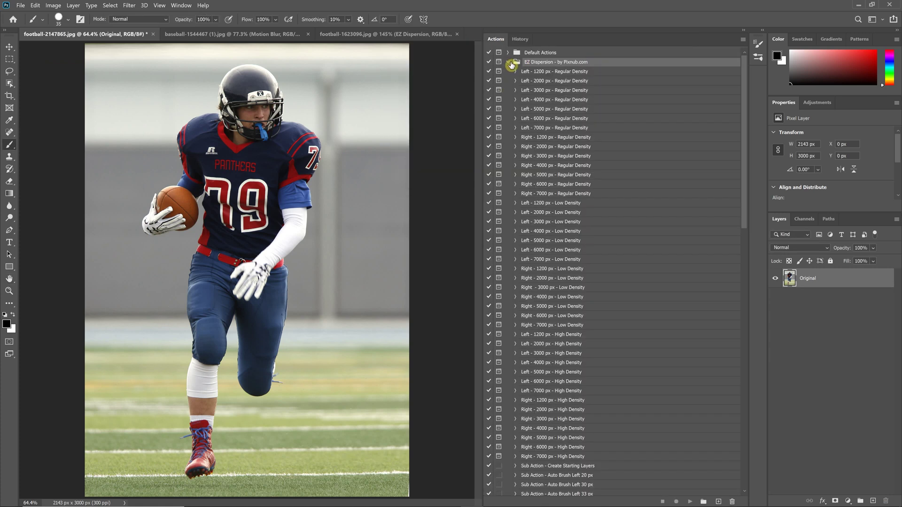
pyautogui.scroll(-2, 583, 134)
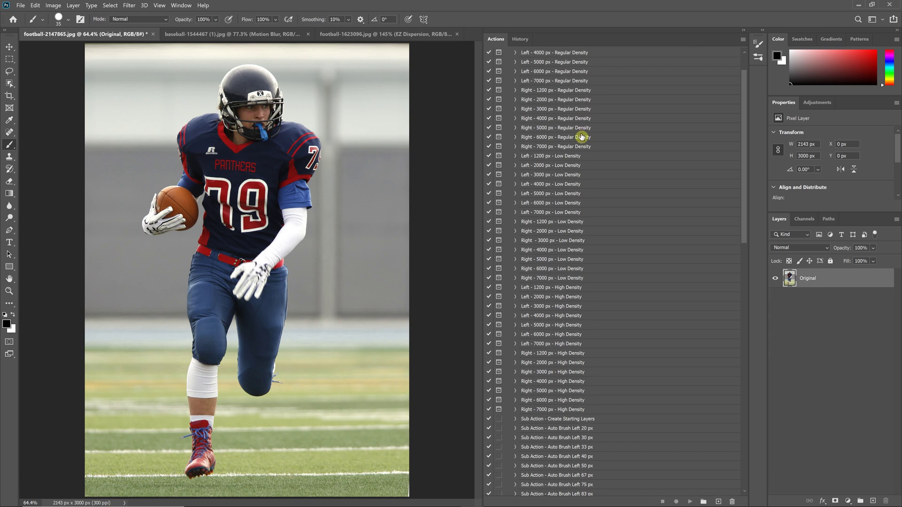
pyautogui.scroll(2, 582, 137)
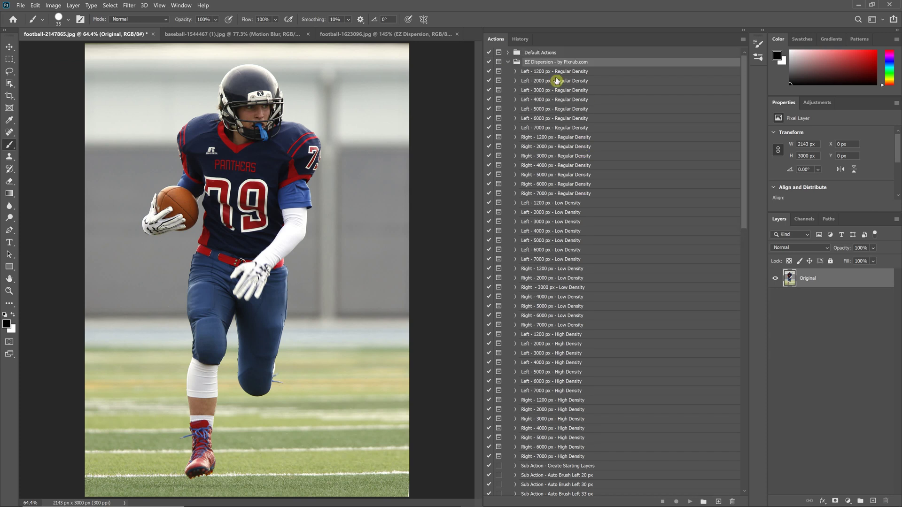
# Look through the EZ Dispersion set's Low and High Density actions and its Auto Brush sub-actions
pyautogui.scroll(-1, 571, 89)
pyautogui.scroll(1, 577, 93)
pyautogui.scroll(-8, 559, 163)
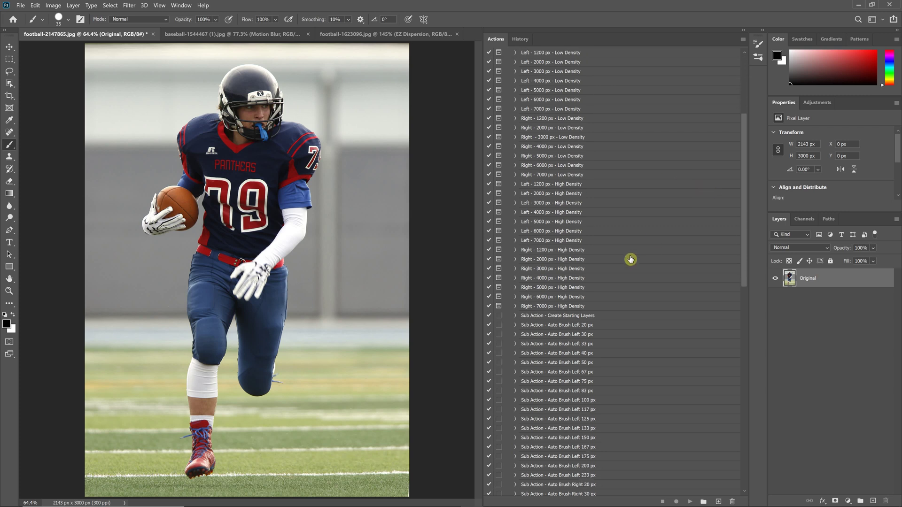
pyautogui.scroll(-1, 553, 264)
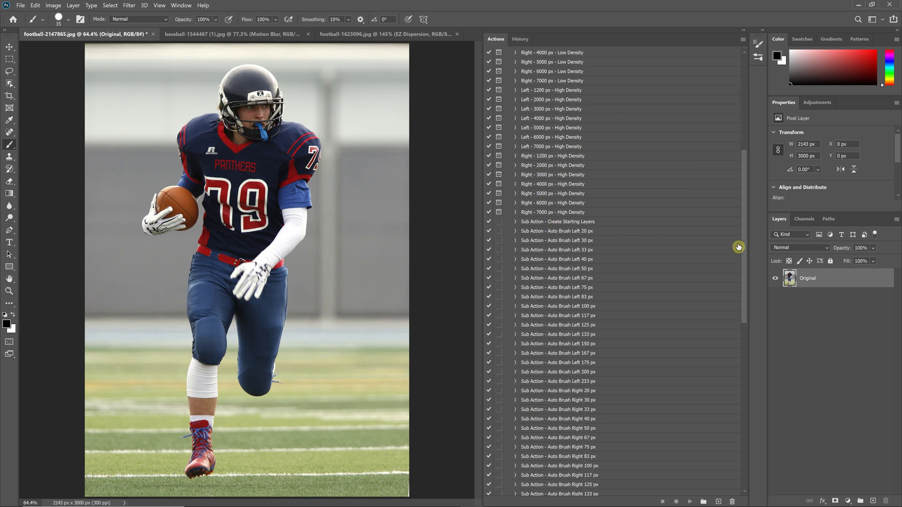
pyautogui.moveTo(744, 230); pyautogui.dragTo(767, 137)
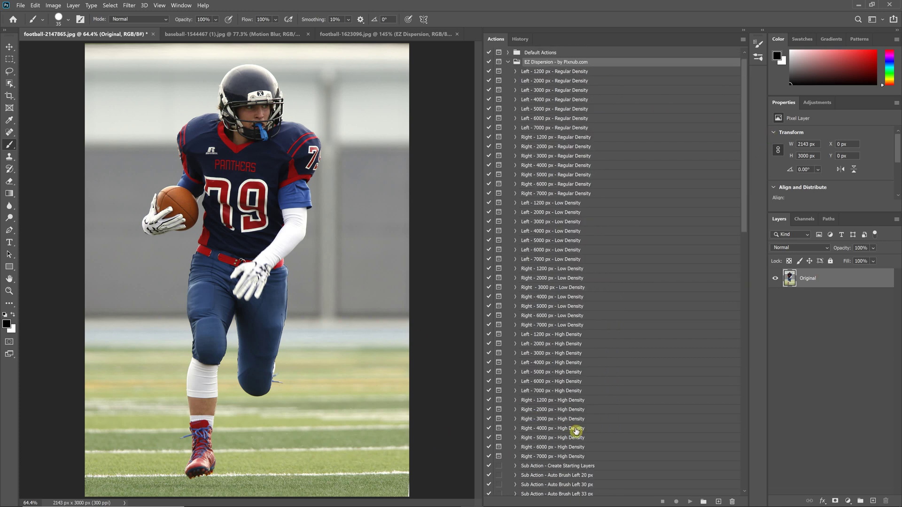
pyautogui.scroll(-2, 573, 429)
pyautogui.scroll(-1, 573, 429)
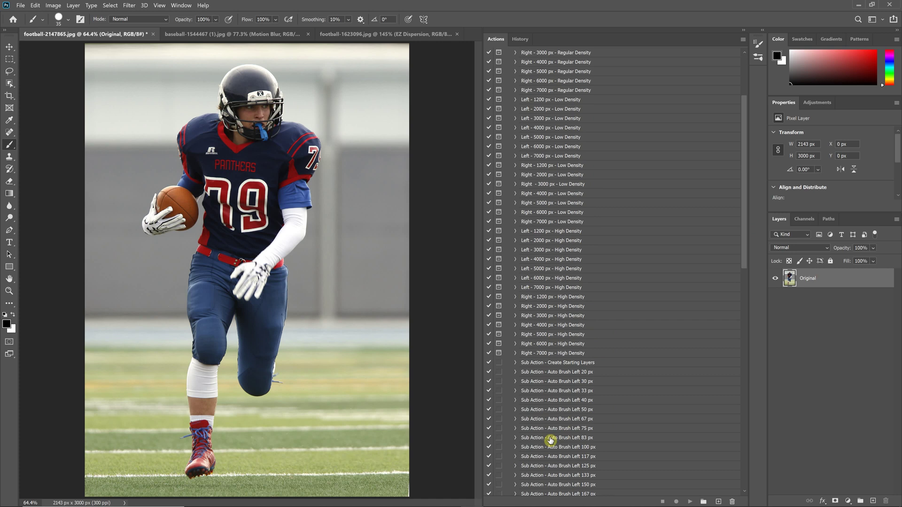
pyautogui.scroll(3, 553, 369)
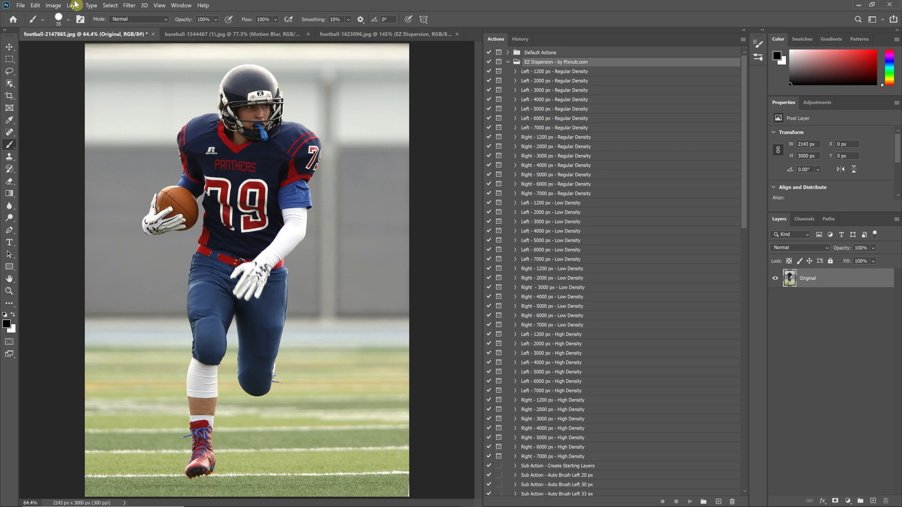
# Check the football image's width and height in the image size settings without changing them
pyautogui.click(53, 6)
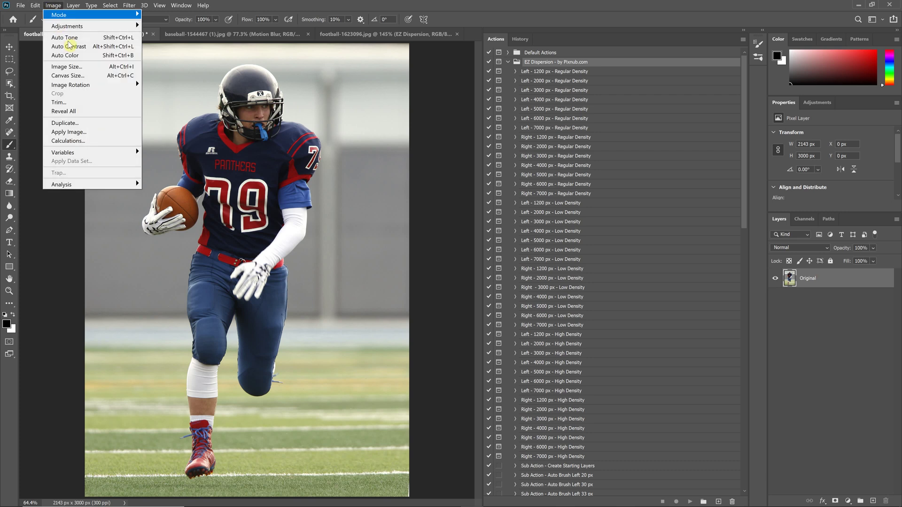
pyautogui.click(67, 66)
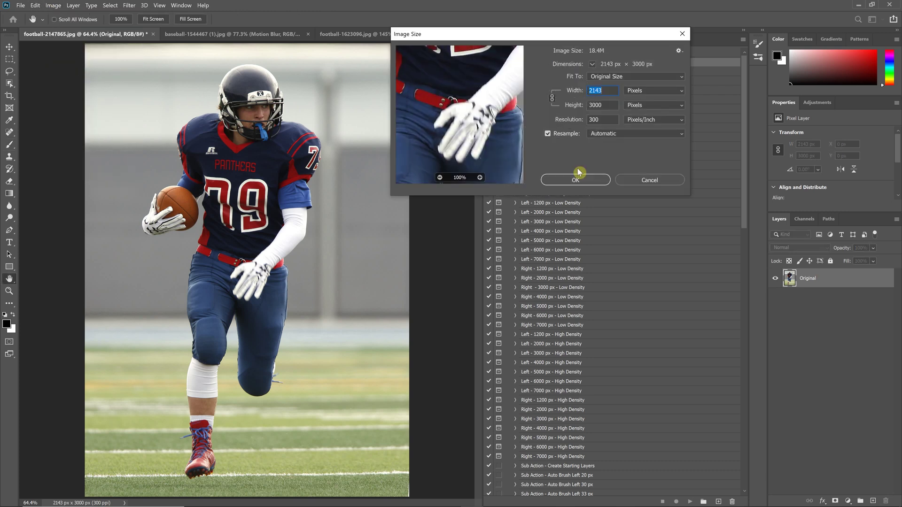
pyautogui.click(654, 181)
pyautogui.press('b')
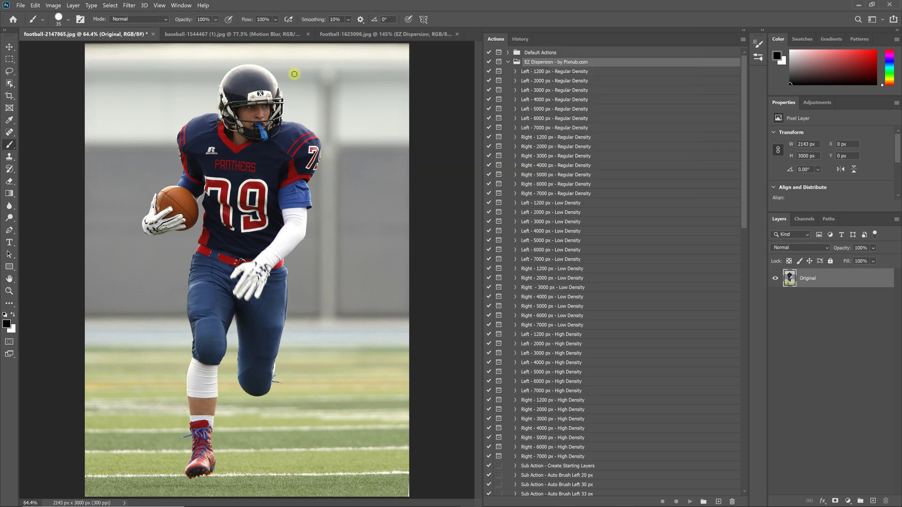
# Run the Left - 3000 px - Regular Density action on the football image, using the highlighted dispersion source area as is
pyautogui.click(543, 92)
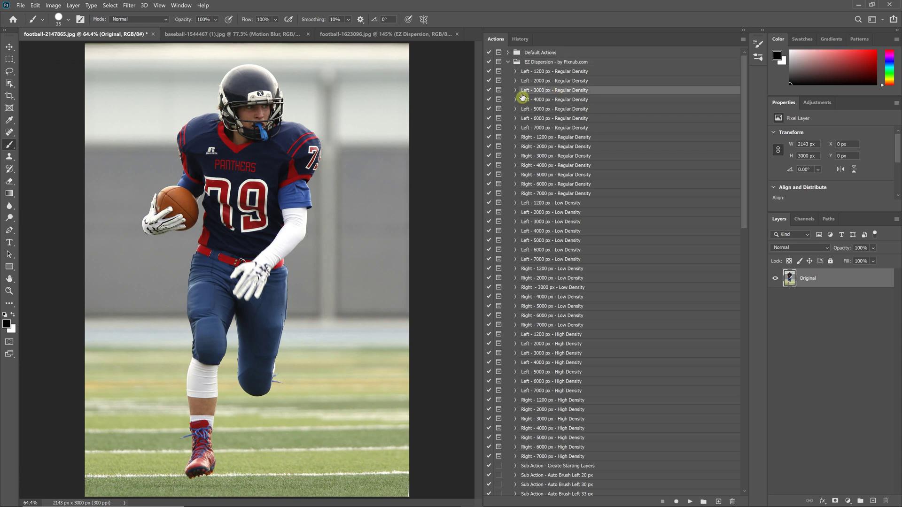
pyautogui.click(690, 502)
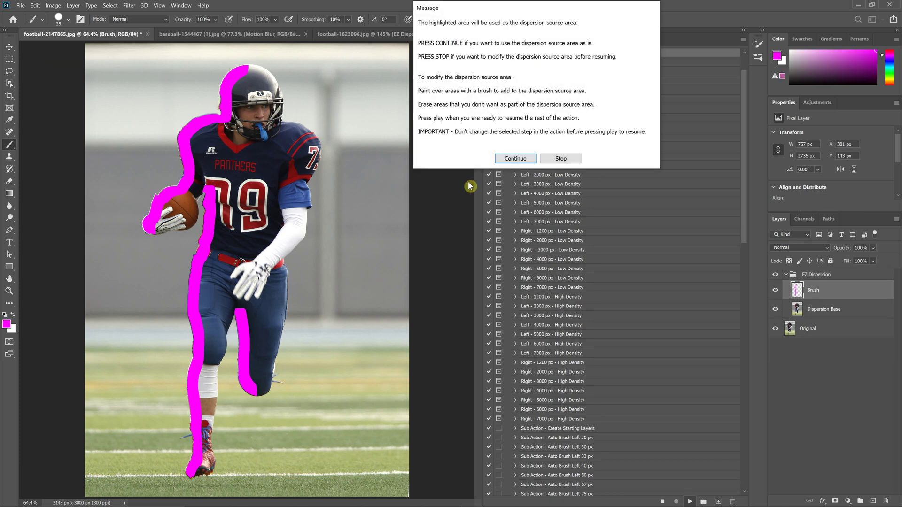
pyautogui.moveTo(514, 6); pyautogui.dragTo(491, 61)
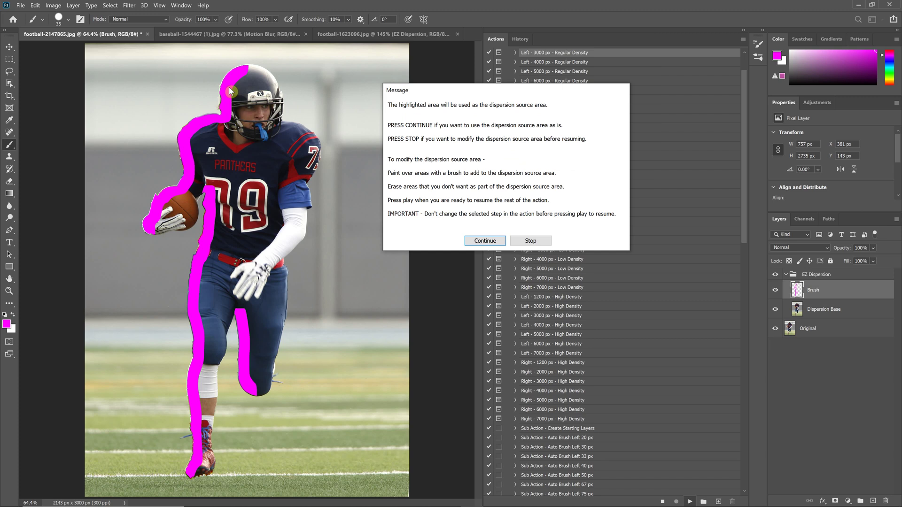
pyautogui.click(169, 211)
pyautogui.click(481, 241)
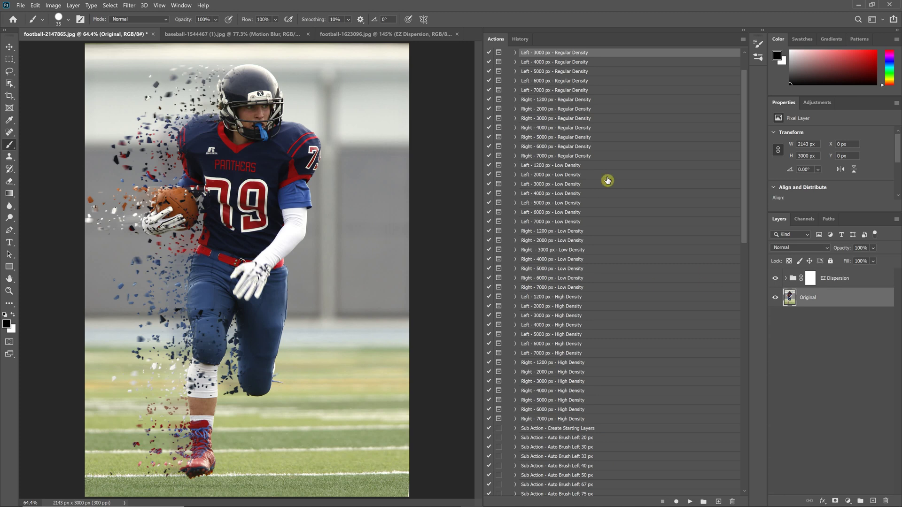
# Inspect the contents of the EZ Dispersion group and its Particles subgroup, and collapse the Particles subgroup
pyautogui.click(786, 279)
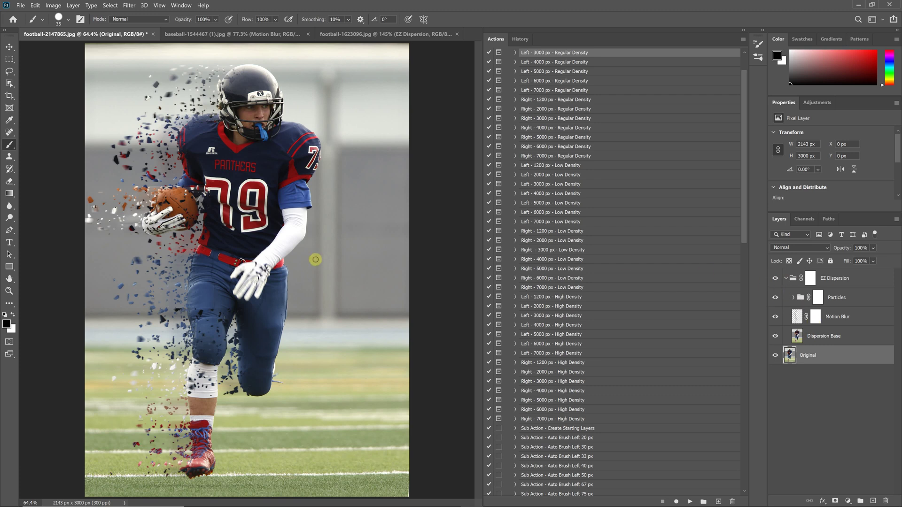
pyautogui.click(794, 300)
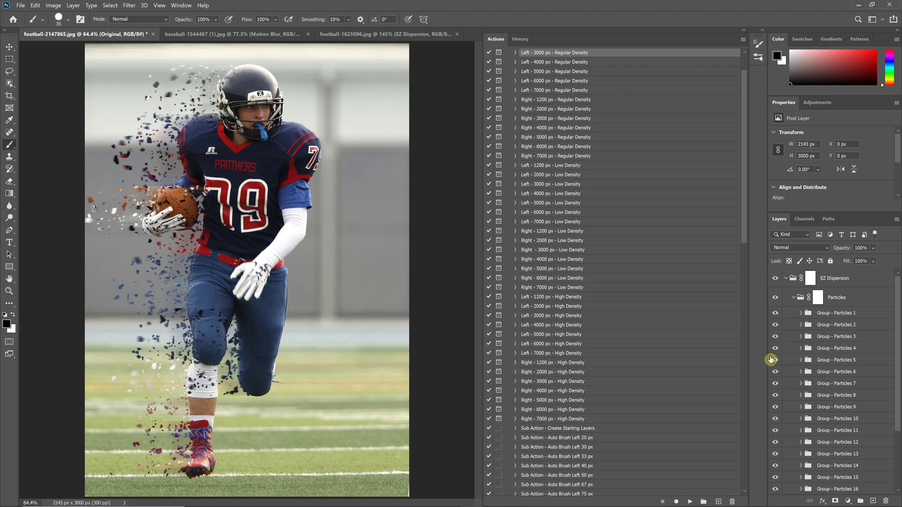
pyautogui.scroll(-2, 818, 360)
pyautogui.scroll(2, 822, 348)
pyautogui.click(793, 299)
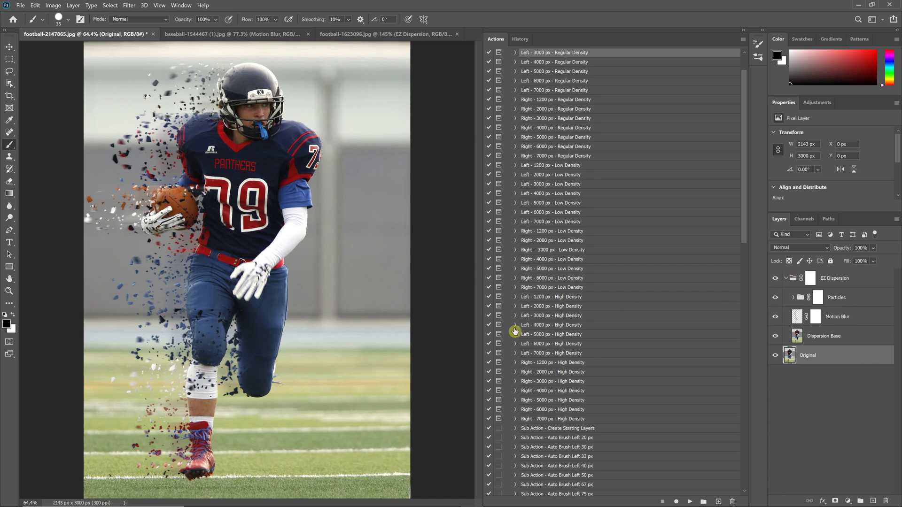
# Select the Particles group's layer mask and make black the foreground colour for painting on it
pyautogui.scroll(3, 401, 326)
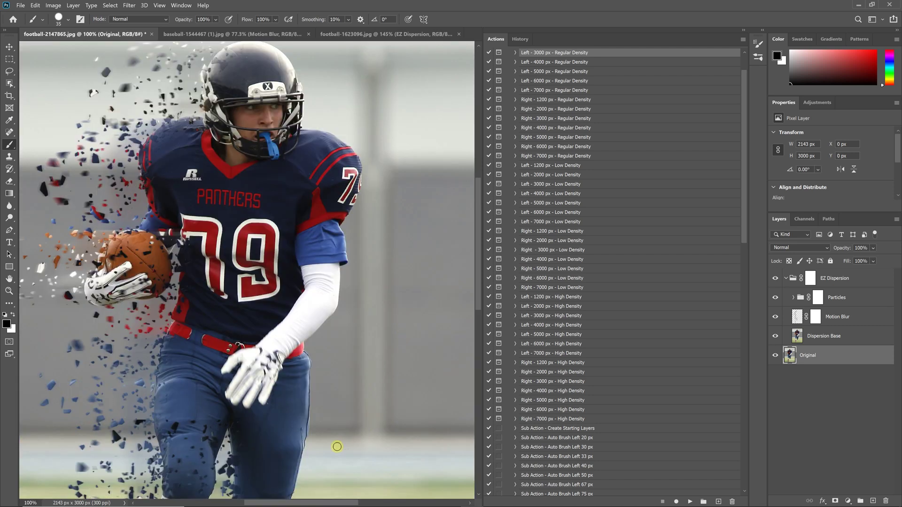
pyautogui.moveTo(287, 503); pyautogui.dragTo(237, 503)
pyautogui.scroll(2, 206, 342)
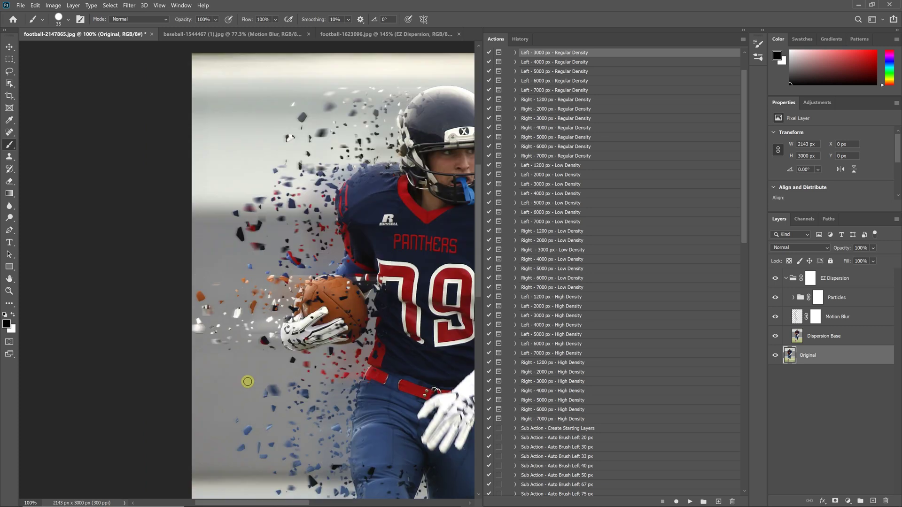
pyautogui.hotkey('ctrl', '+')
pyautogui.scroll(-2, 208, 323)
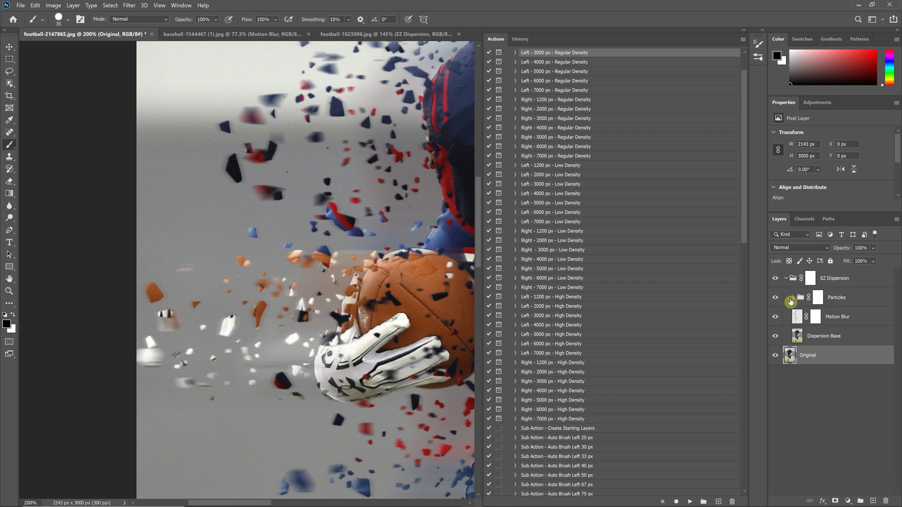
pyautogui.click(818, 298)
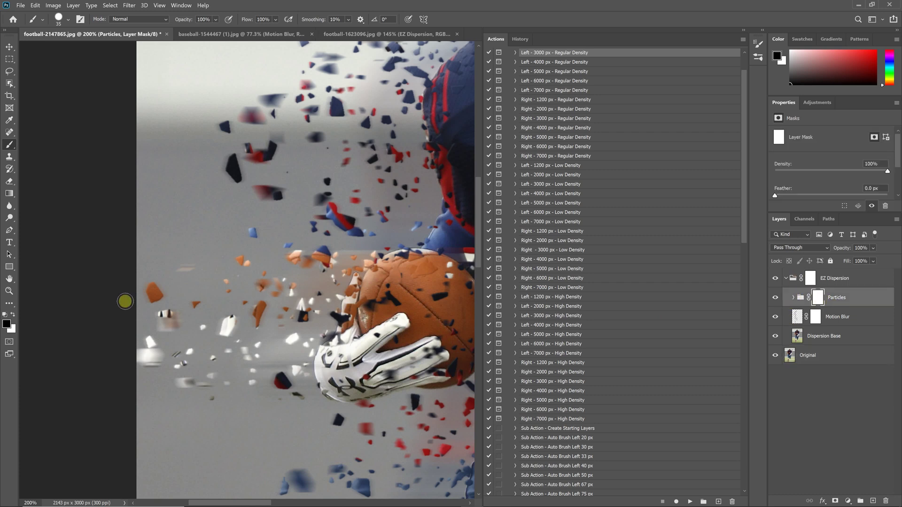
pyautogui.press('x')
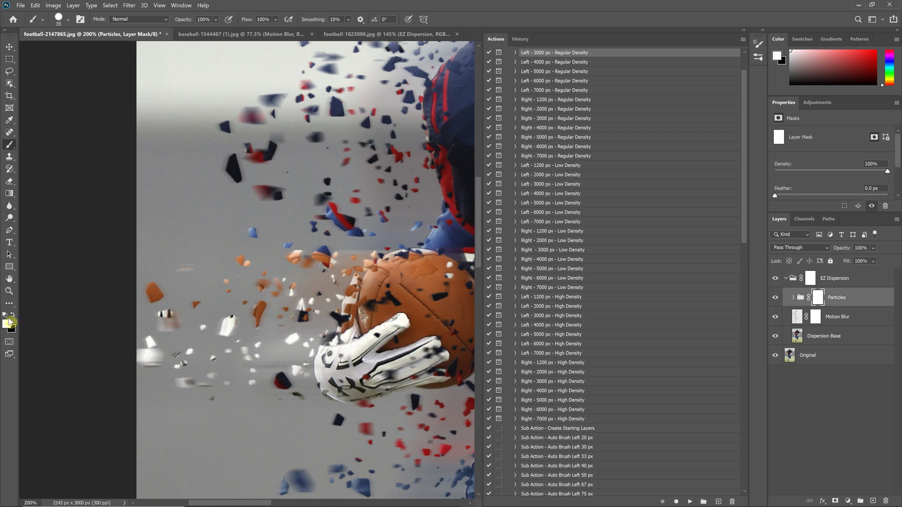
pyautogui.click(13, 315)
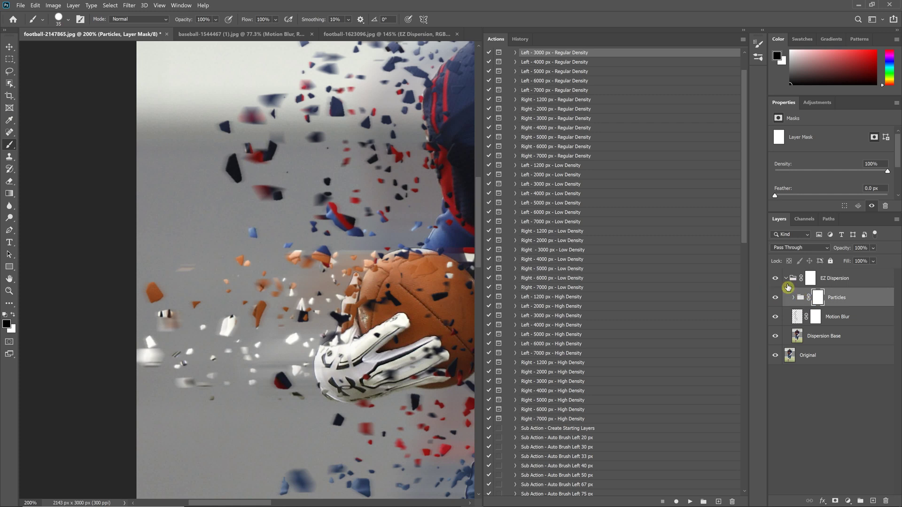
# Try painting out particles above the football on the EZ Dispersion and Particles masks, and revert to the Collapse All Groups history state
pyautogui.hotkey('ctrl', '-')
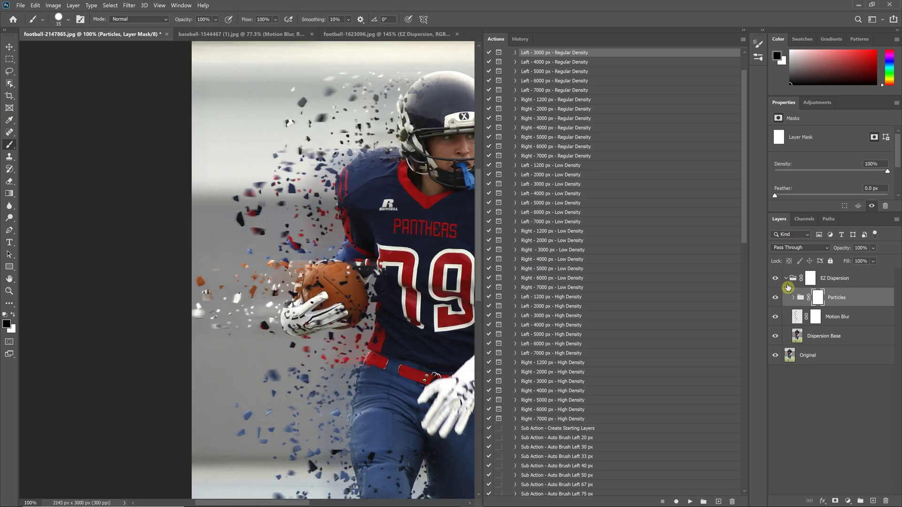
pyautogui.click(812, 279)
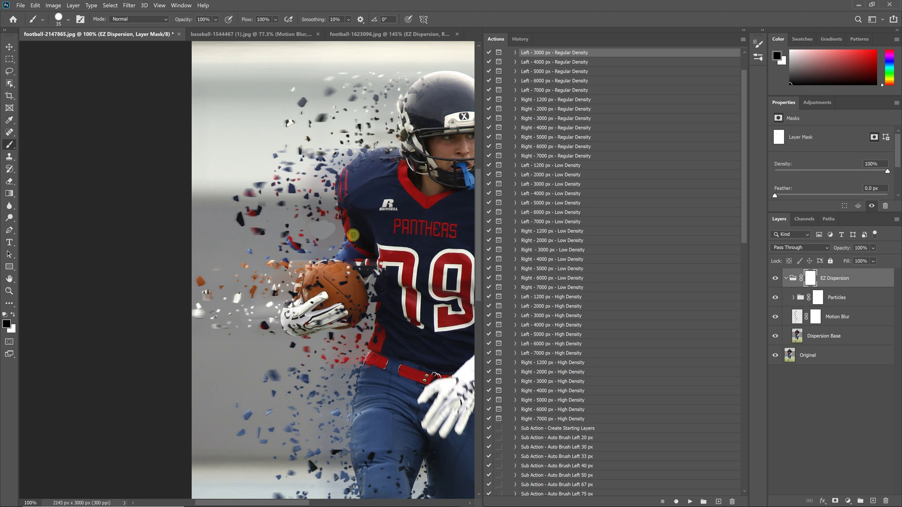
pyautogui.hotkey('ctrl', '+')
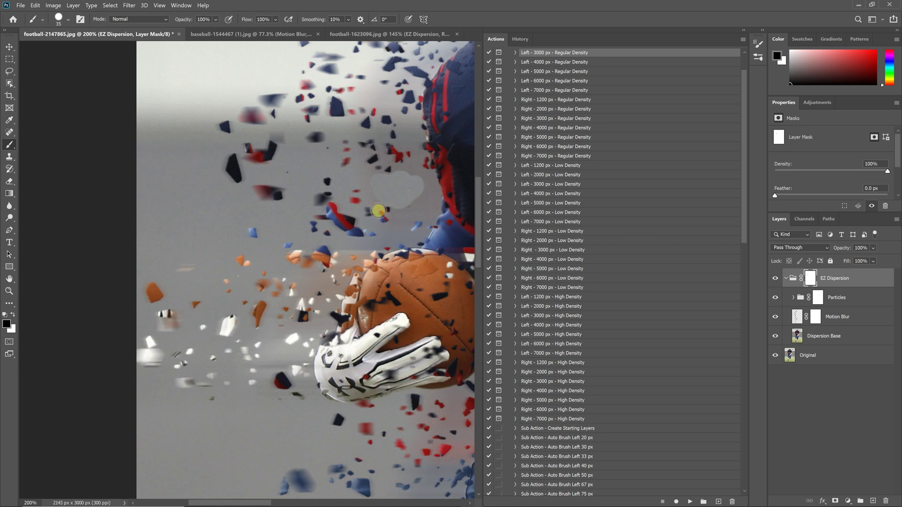
pyautogui.moveTo(380, 179)
pyautogui.mouseDown()
pyautogui.moveTo(413, 195)
pyautogui.moveTo(397, 202)
pyautogui.moveTo(403, 183)
pyautogui.moveTo(507, 207)
pyautogui.moveTo(442, 188)
pyautogui.moveTo(393, 206)
pyautogui.moveTo(399, 189)
pyautogui.moveTo(410, 192)
pyautogui.moveTo(378, 176)
pyautogui.moveTo(414, 188)
pyautogui.moveTo(389, 207)
pyautogui.moveTo(421, 203)
pyautogui.moveTo(379, 206)
pyautogui.moveTo(482, 210)
pyautogui.mouseUp()
pyautogui.click(818, 304)
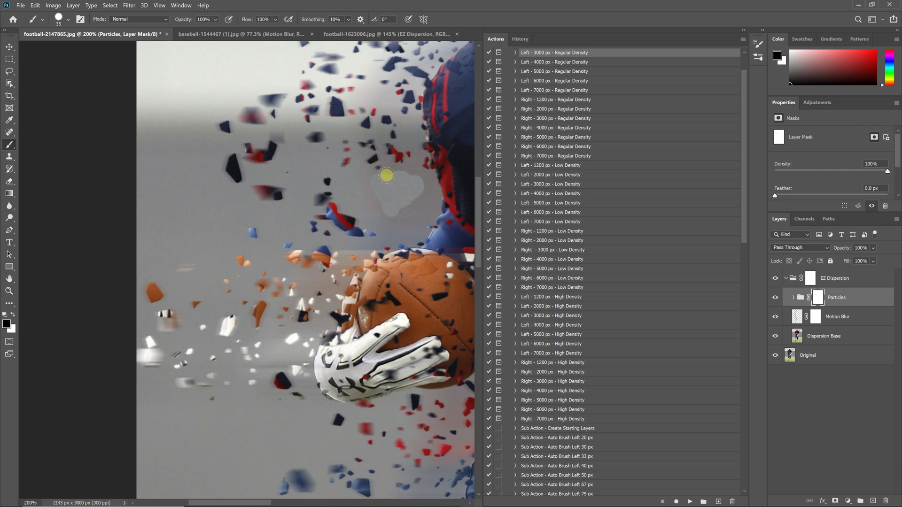
pyautogui.click(519, 40)
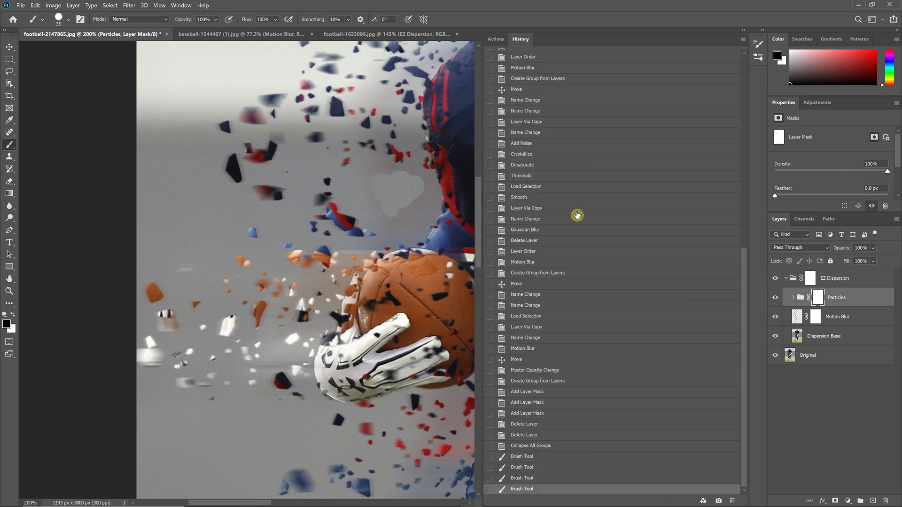
pyautogui.click(540, 447)
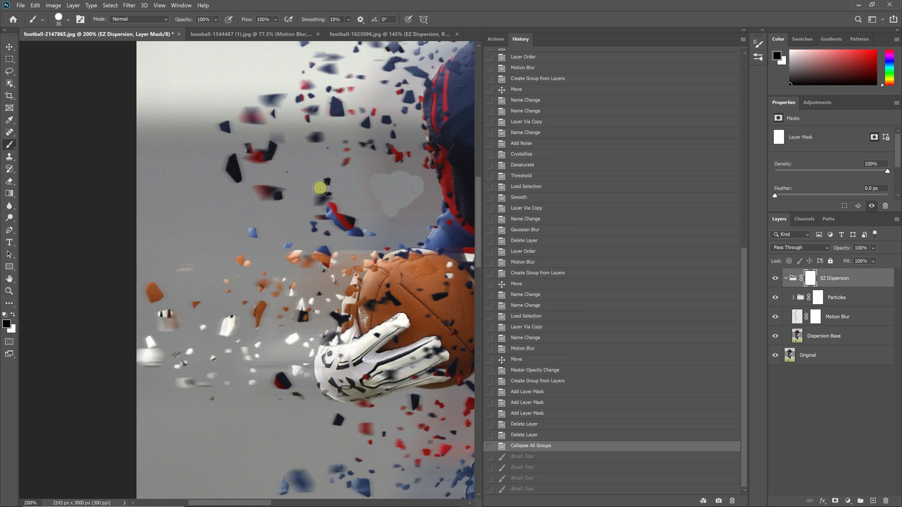
# Select the Motion Blur layer and view it alone by temporarily hiding the Particles, Dispersion Base and Original layers
pyautogui.click(855, 337)
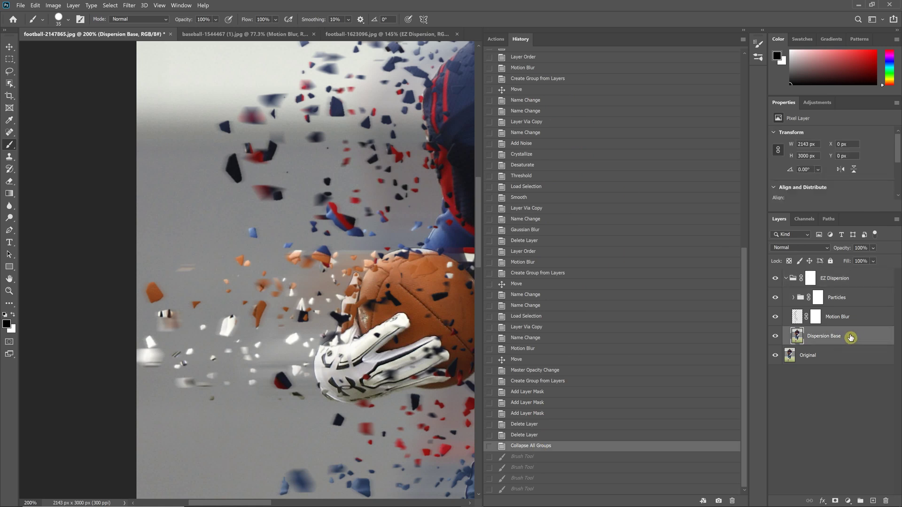
pyautogui.click(843, 320)
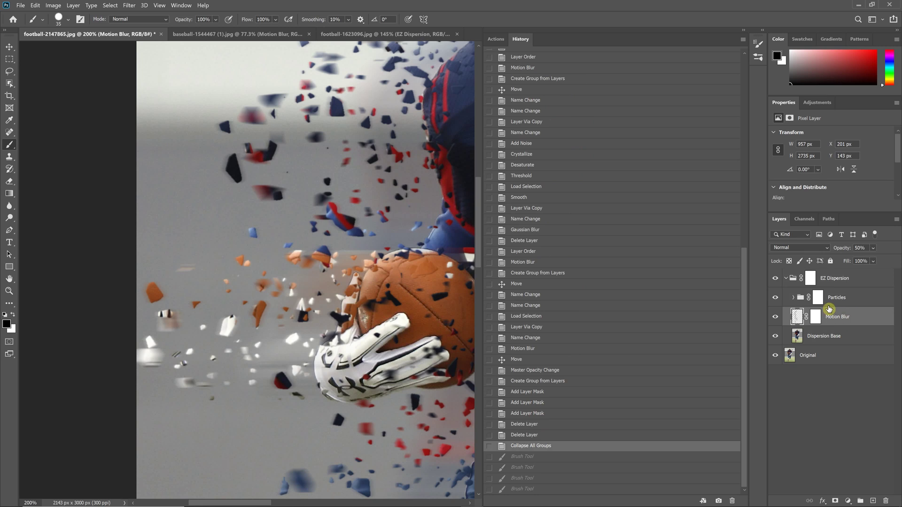
pyautogui.hotkey('ctrl', '-')
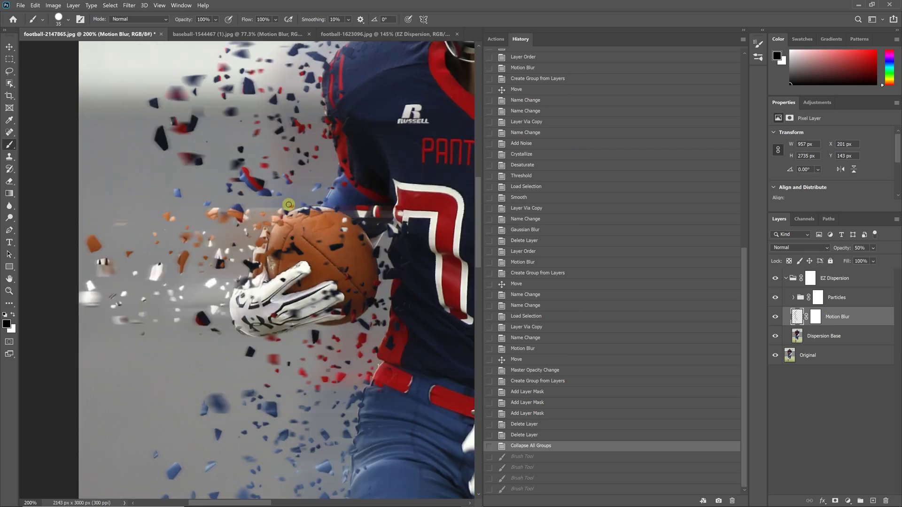
pyautogui.hotkey('ctrl', '0')
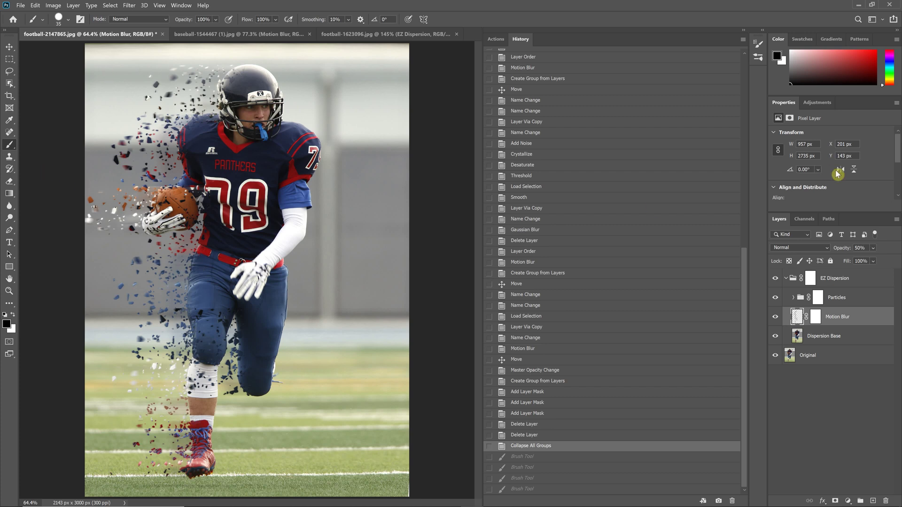
pyautogui.click(775, 297)
pyautogui.click(776, 336)
pyautogui.click(775, 356)
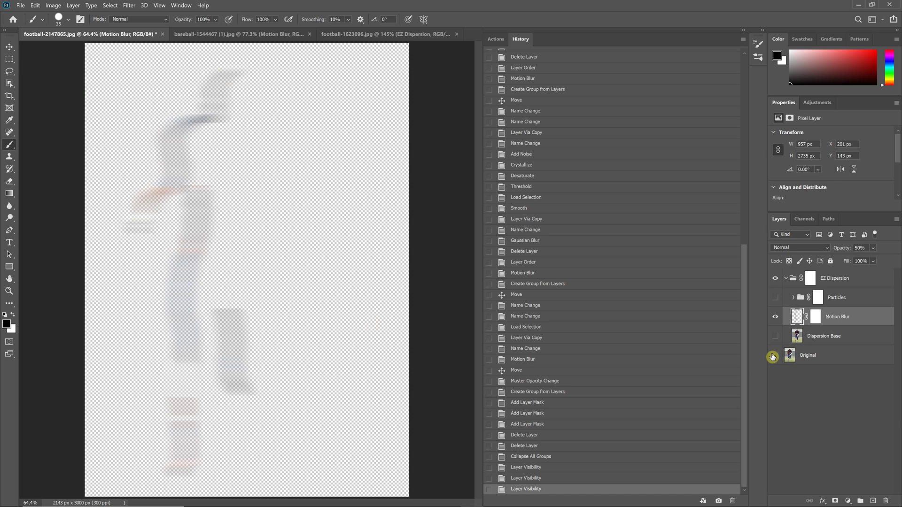
pyautogui.click(775, 356)
pyautogui.click(775, 298)
pyautogui.click(776, 336)
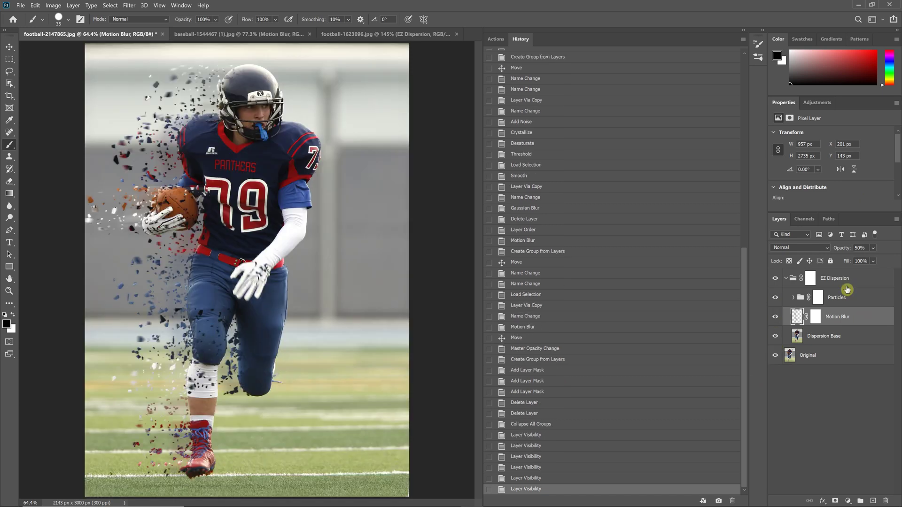
# Try the Motion Blur layer at 100% opacity and return it to 50%
pyautogui.click(873, 261)
pyautogui.moveTo(877, 262); pyautogui.dragTo(836, 266)
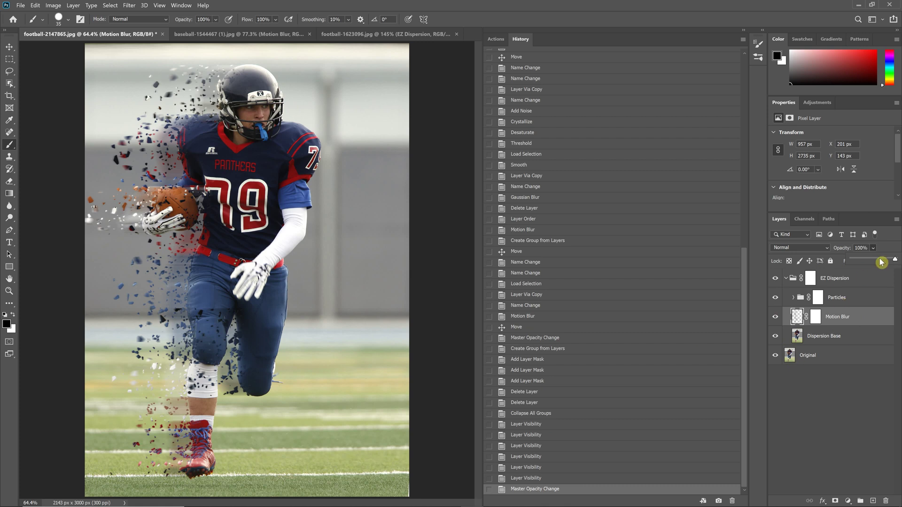
pyautogui.moveTo(881, 262); pyautogui.dragTo(875, 262)
pyautogui.scroll(2, 629, 278)
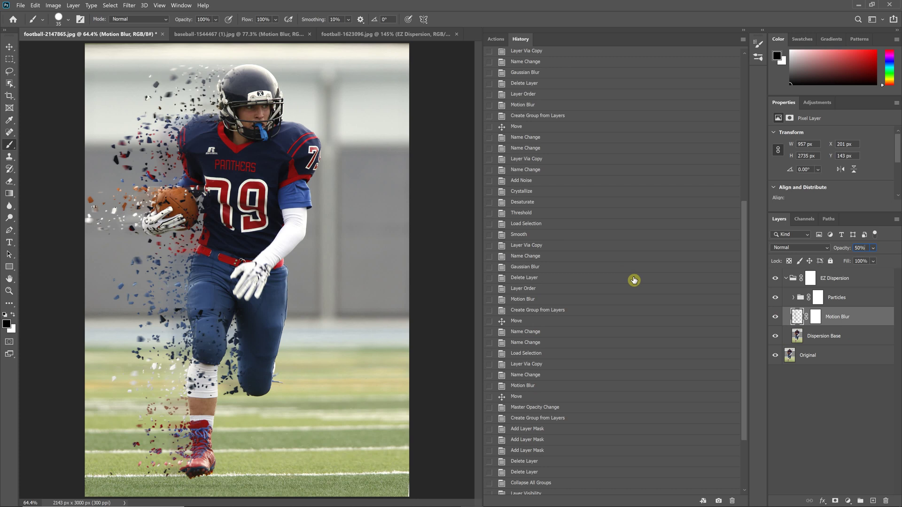
pyautogui.scroll(3, 633, 280)
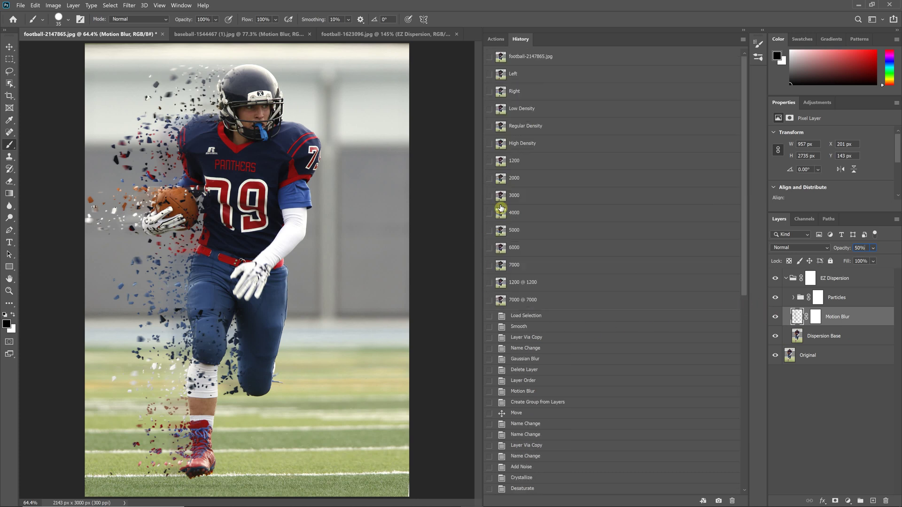
pyautogui.scroll(-6, 572, 306)
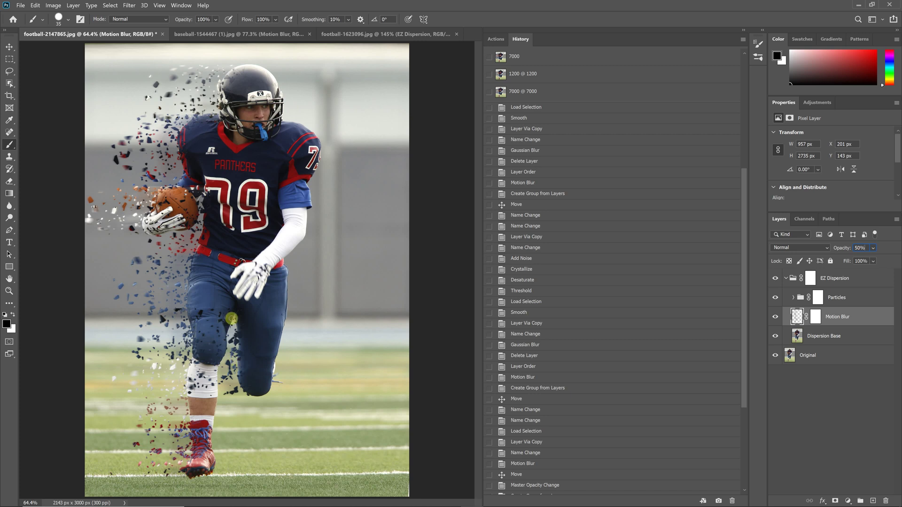
# Switch to the football-1623096.jpg document and delete its EZ Dispersion group
pyautogui.click(227, 36)
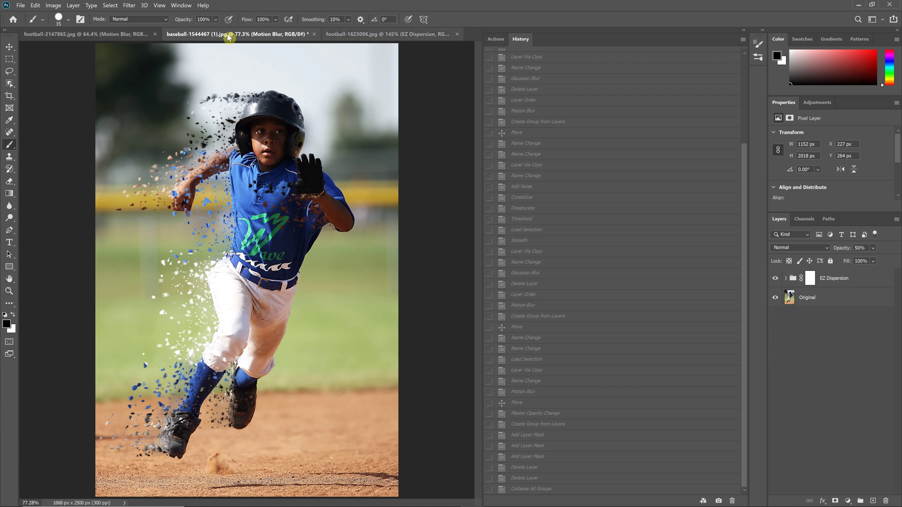
pyautogui.click(353, 34)
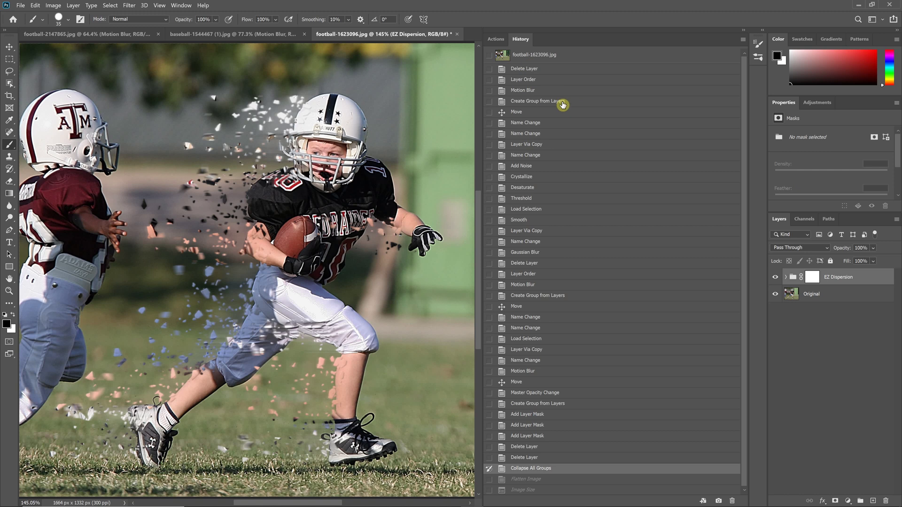
pyautogui.moveTo(854, 281); pyautogui.dragTo(887, 501)
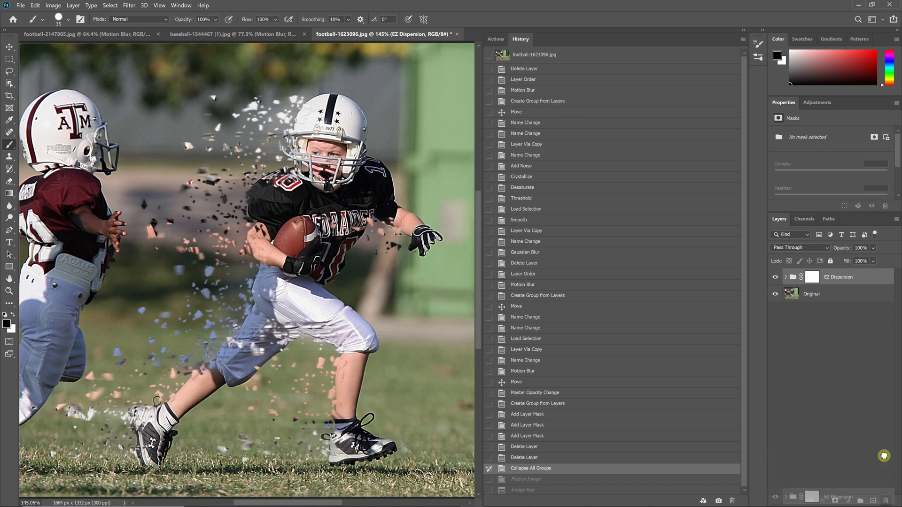
# Select the Left - 1200 px - Regular Density action and check the image's pixel dimensions without changing them
pyautogui.click(496, 40)
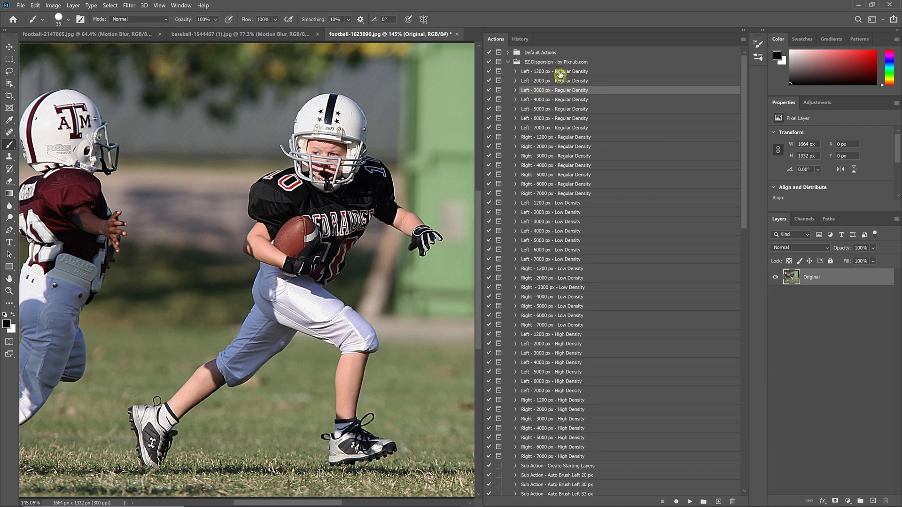
pyautogui.click(560, 72)
pyautogui.click(53, 6)
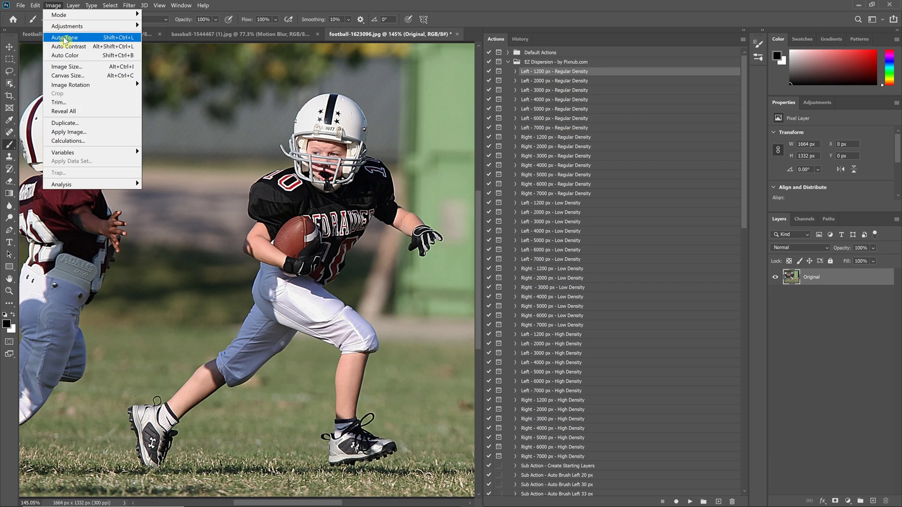
pyautogui.click(66, 67)
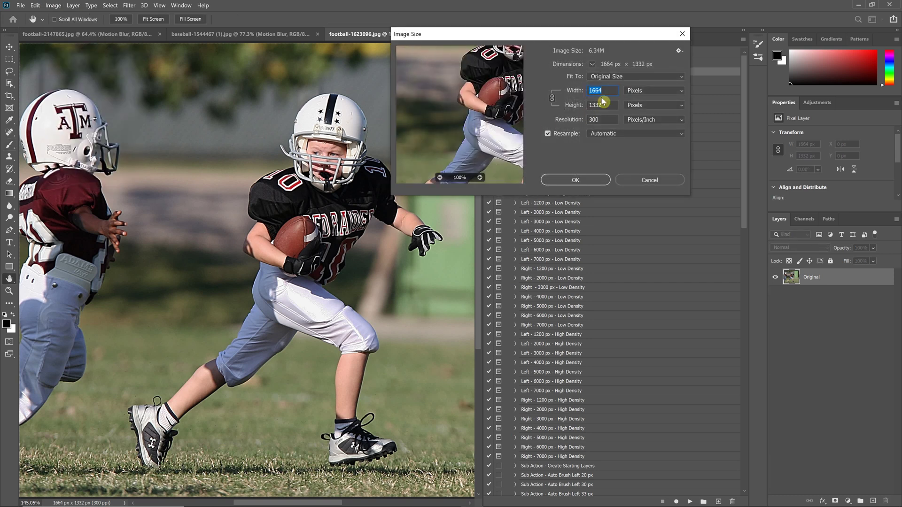
pyautogui.doubleClick(606, 104)
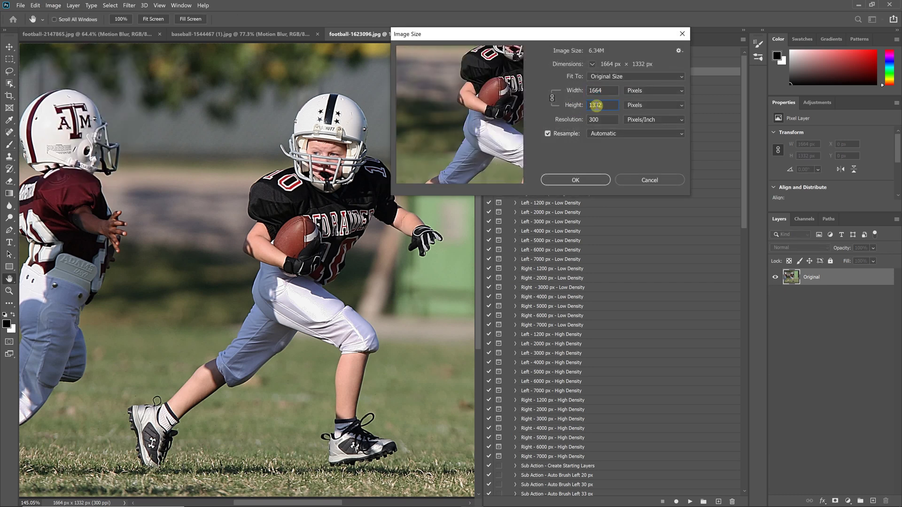
pyautogui.click(626, 180)
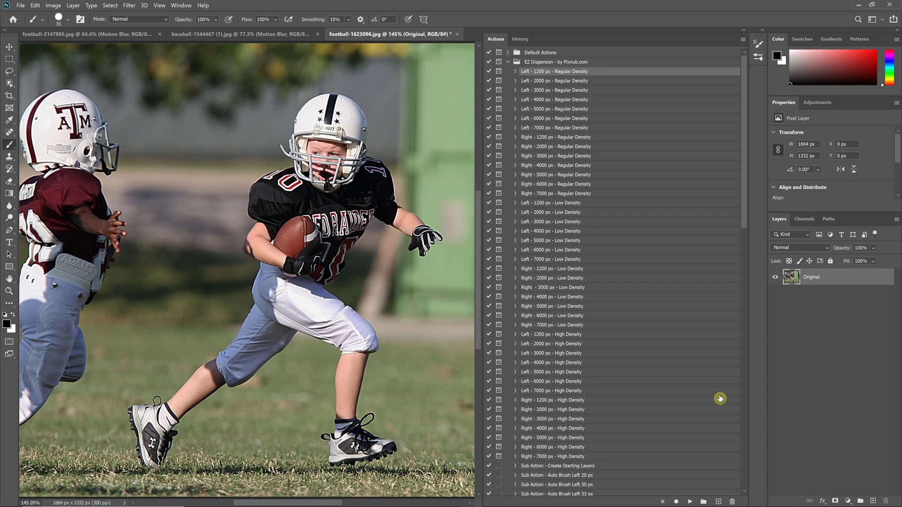
# Run the Left - 1200 px - Regular Density action and stop it at the dispersion source area message for manual editing
pyautogui.click(692, 502)
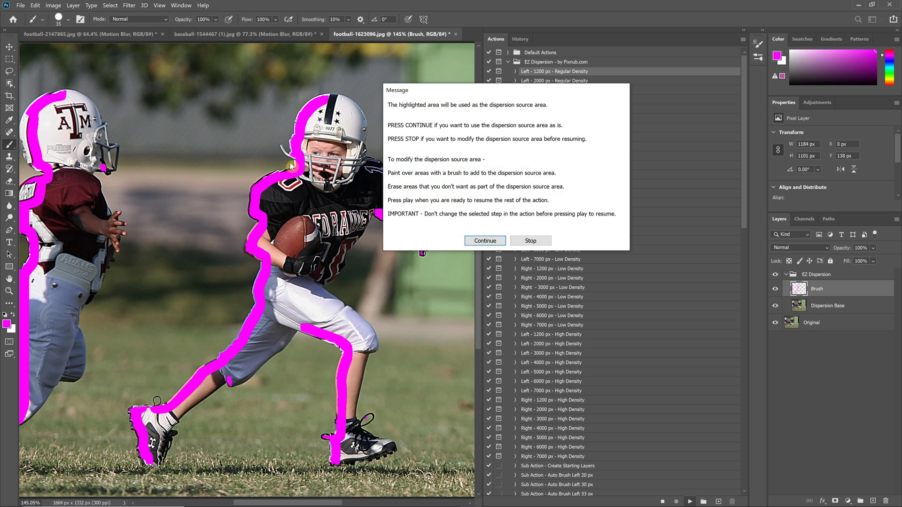
pyautogui.moveTo(431, 90); pyautogui.dragTo(498, 78)
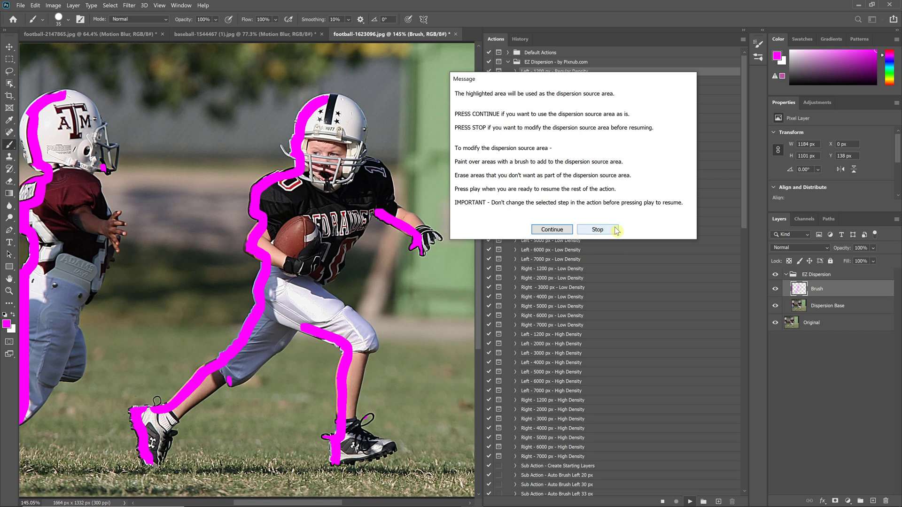
pyautogui.click(599, 231)
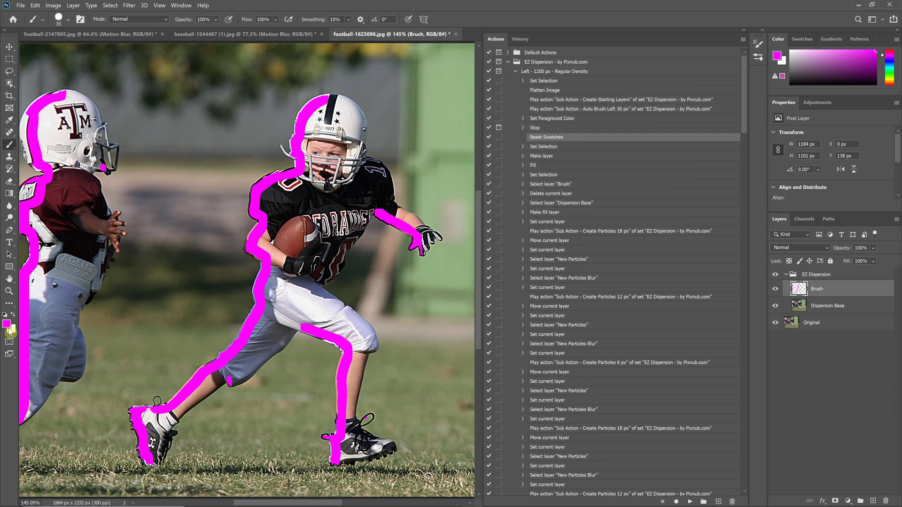
# Brush extra magenta along the ball carrier's back shoulder, arm and hip, and collapse the running action's list of steps
pyautogui.click(9, 133)
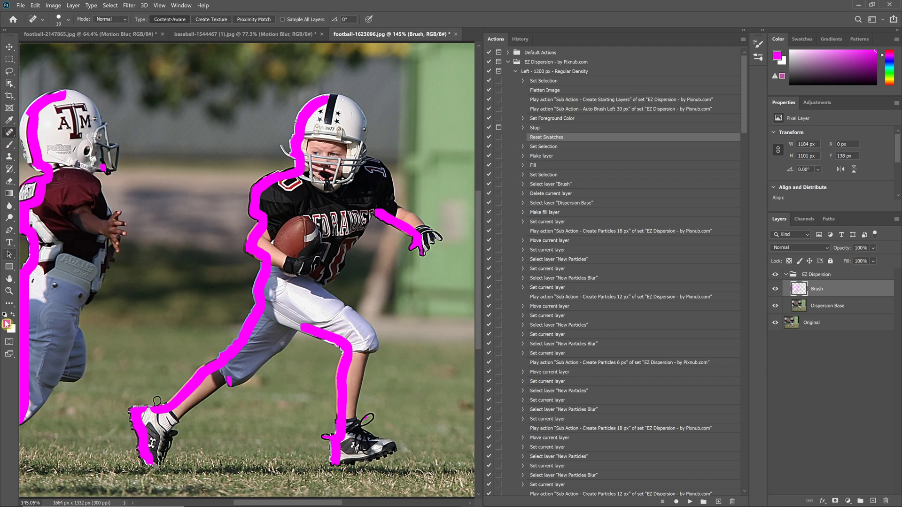
pyautogui.click(10, 144)
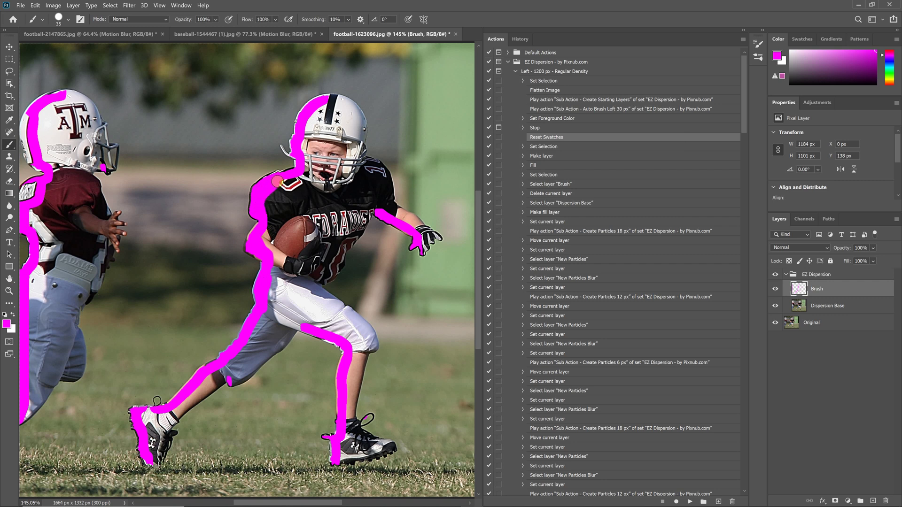
pyautogui.scroll(-1, 611, 259)
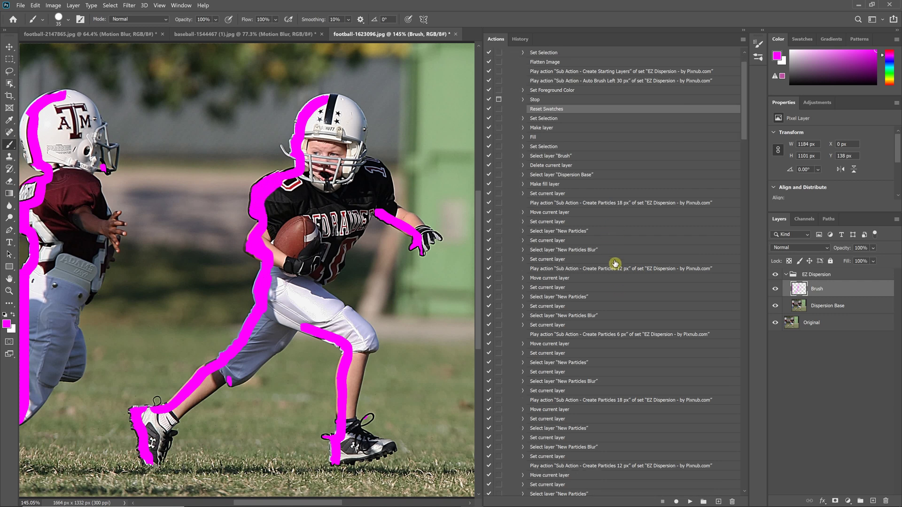
pyautogui.scroll(-2, 633, 295)
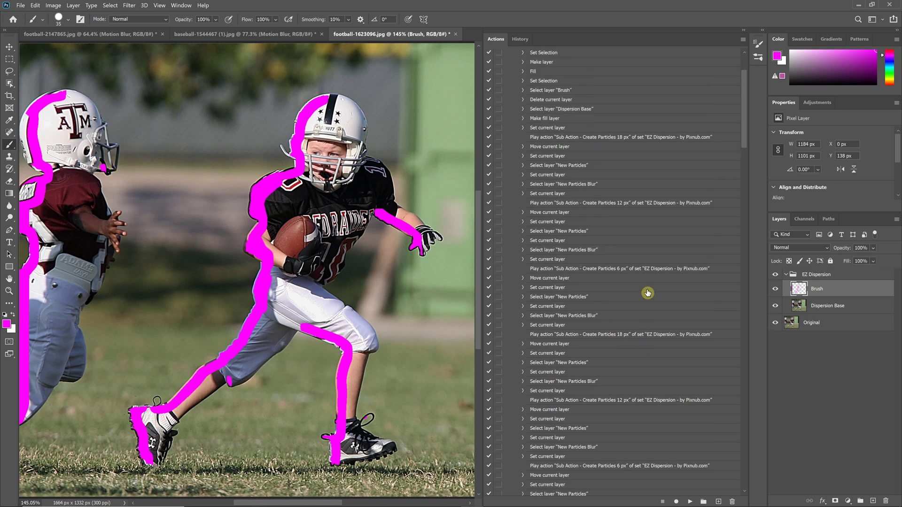
pyautogui.scroll(3, 611, 212)
pyautogui.click(515, 72)
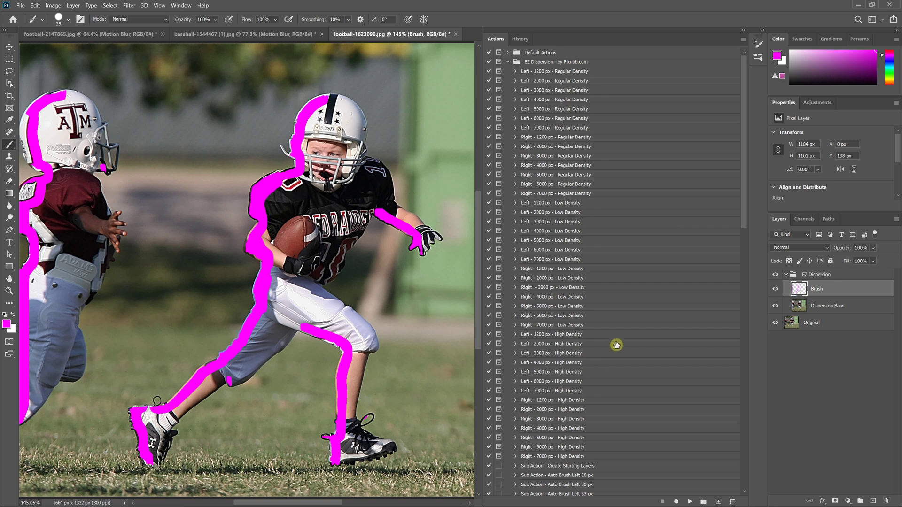
# Erase all magenta from the maroon-jersey player, using an eraser size of 50 and a larger size of 175
pyautogui.click(9, 181)
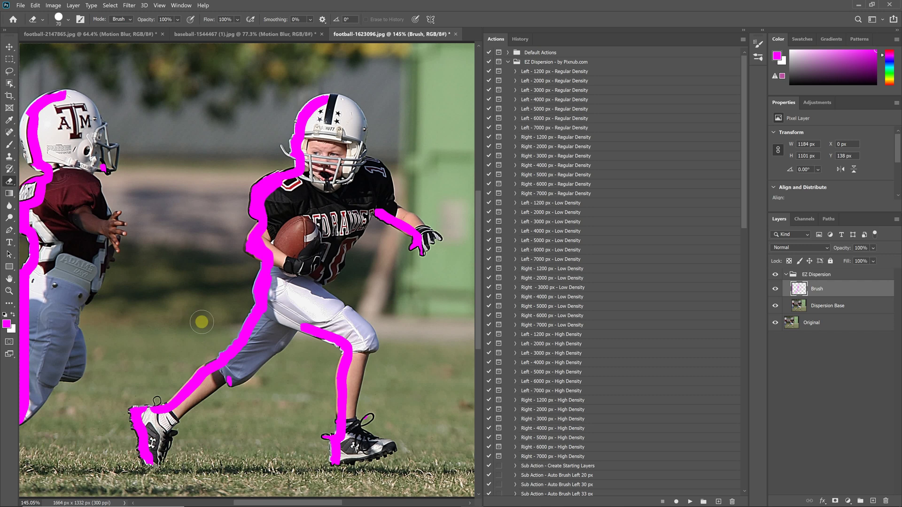
pyautogui.press('[')
pyautogui.press('[')
pyautogui.moveTo(64, 88); pyautogui.dragTo(38, 112)
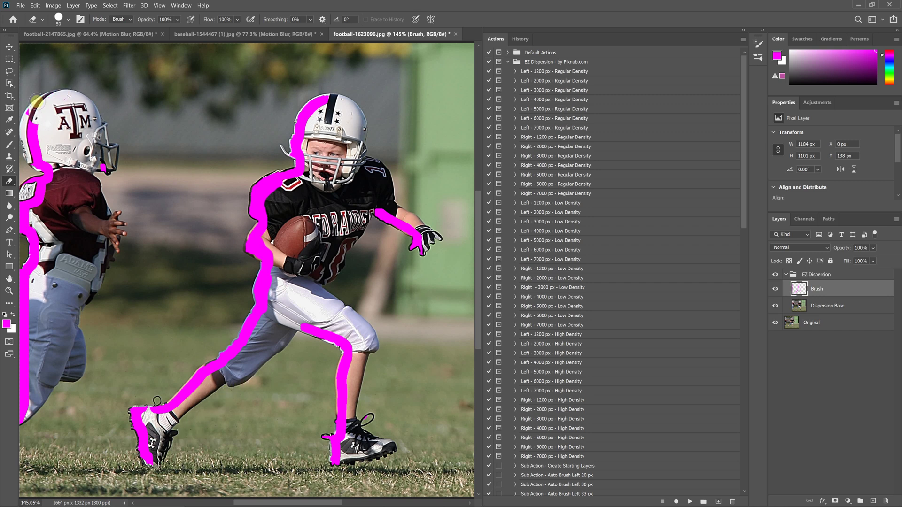
pyautogui.press(']')
pyautogui.press(']')
pyautogui.press(']')
pyautogui.press(']')
pyautogui.press(']')
pyautogui.press(']')
pyautogui.press(']')
pyautogui.moveTo(32, 106)
pyautogui.mouseDown()
pyautogui.moveTo(24, 143)
pyautogui.moveTo(34, 406)
pyautogui.mouseUp()
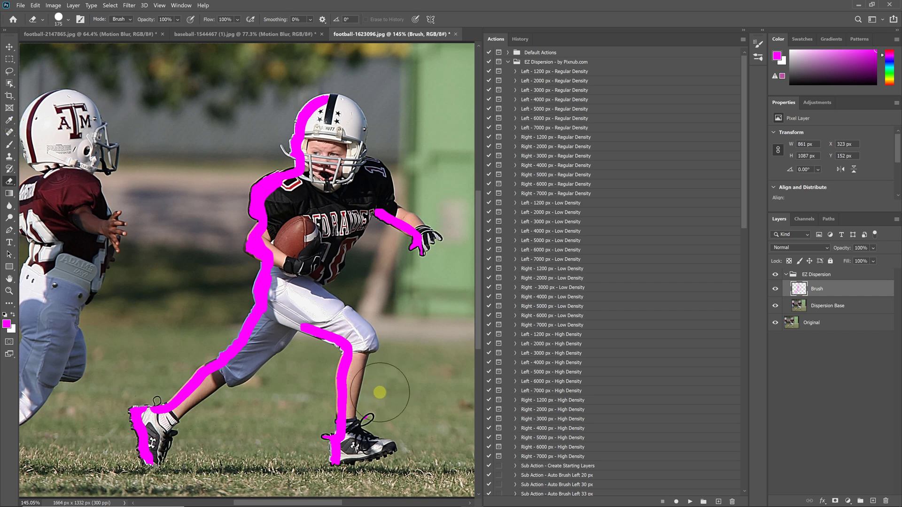
# Brush more magenta onto the ball carrier's legs and feet to widen the dispersion source area
pyautogui.press('b')
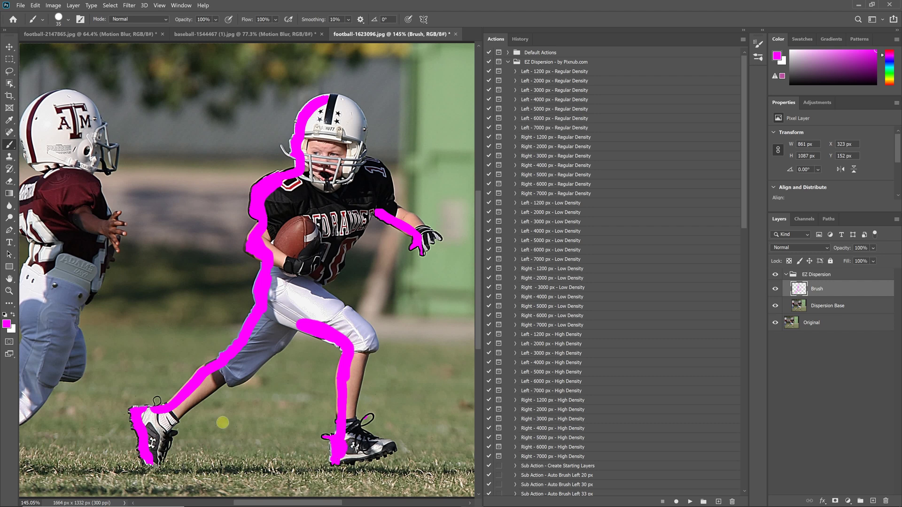
pyautogui.moveTo(141, 413); pyautogui.dragTo(156, 416)
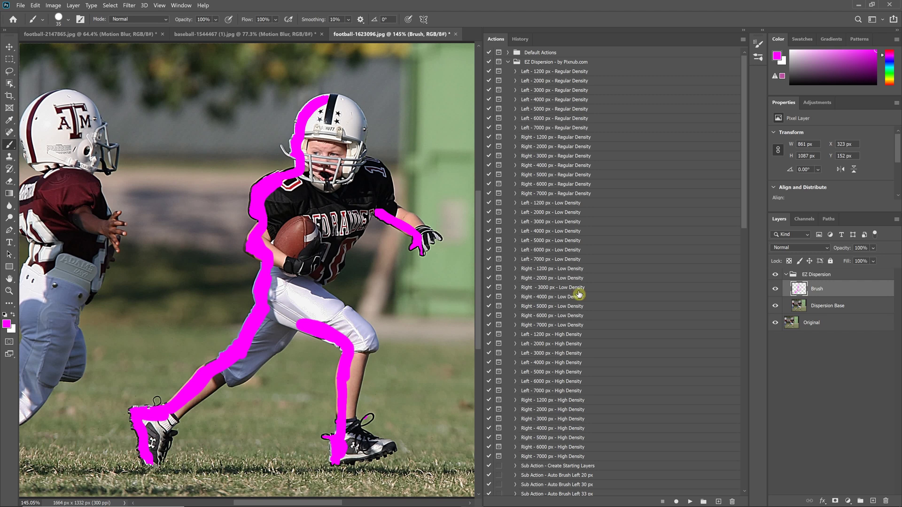
# Look through the EZ Dispersion action set, including its sub actions, without changing the selected step
pyautogui.scroll(-2, 550, 253)
pyautogui.scroll(-10, 737, 348)
pyautogui.moveTo(745, 329); pyautogui.dragTo(746, 166)
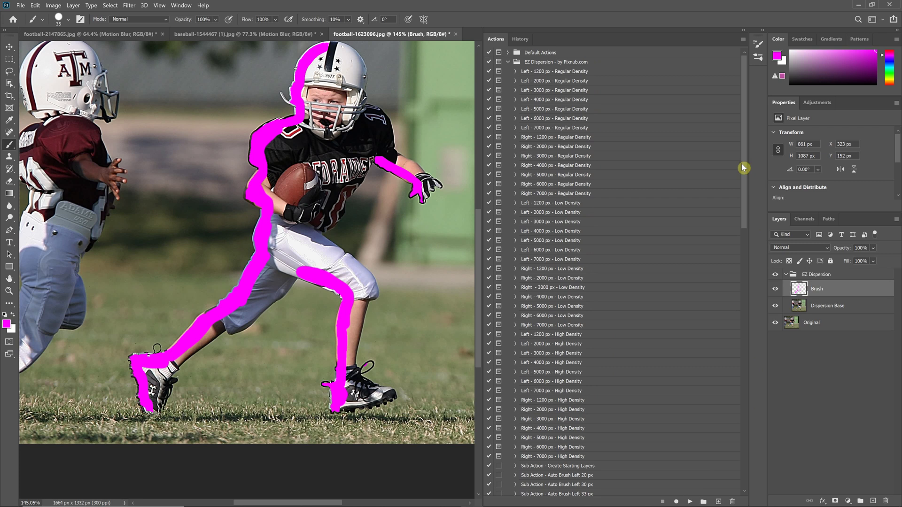
pyautogui.scroll(-4, 662, 254)
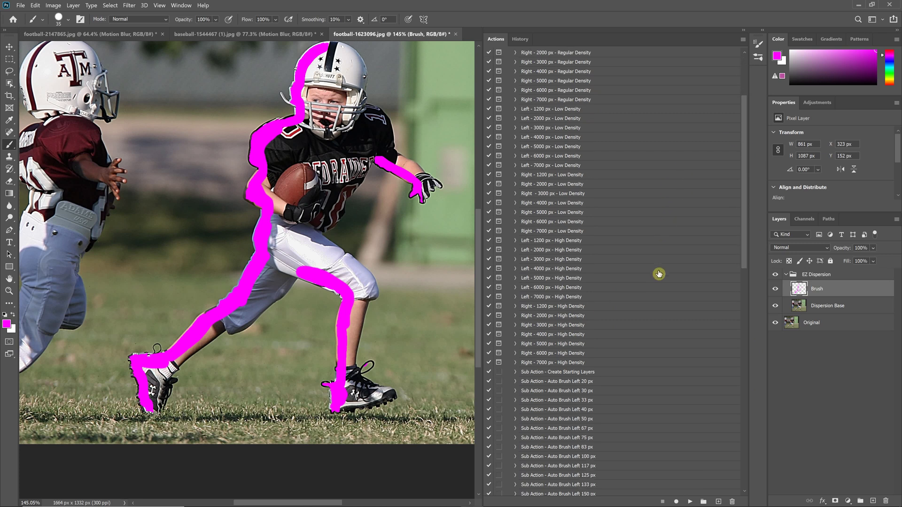
pyautogui.scroll(-5, 729, 272)
pyautogui.moveTo(745, 253); pyautogui.dragTo(742, 142)
pyautogui.scroll(-8, 760, 226)
pyautogui.scroll(-1, 741, 443)
pyautogui.moveTo(741, 443); pyautogui.dragTo(749, 111)
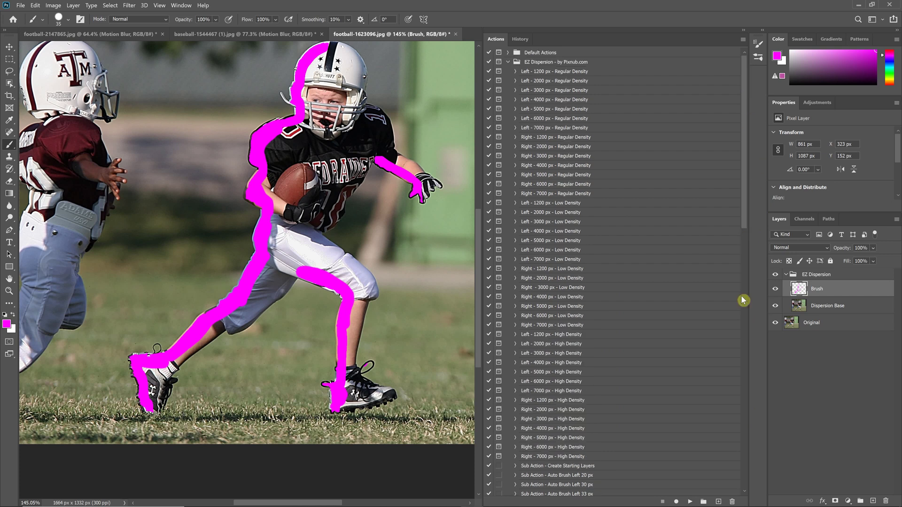
# Resume the paused Left - 1200 px - Regular Density action and view the dispersion on the ball carrier
pyautogui.click(690, 502)
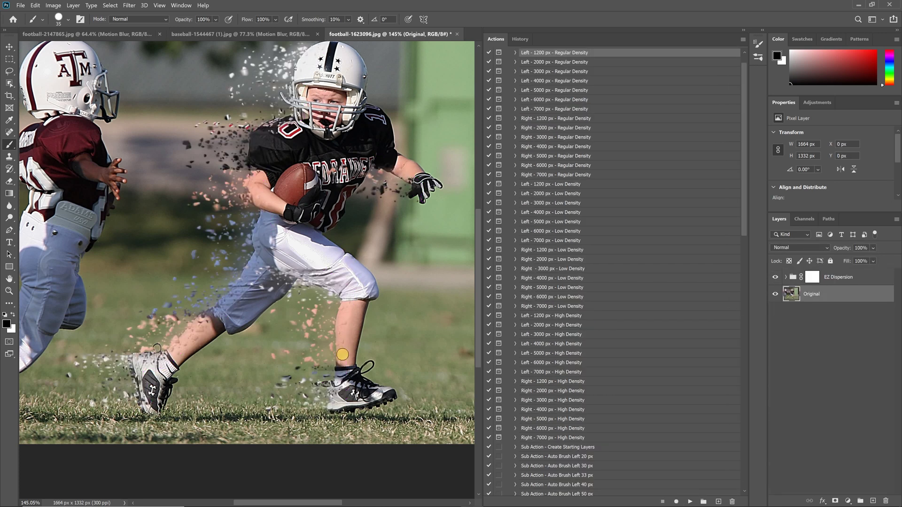
pyautogui.scroll(2, 317, 135)
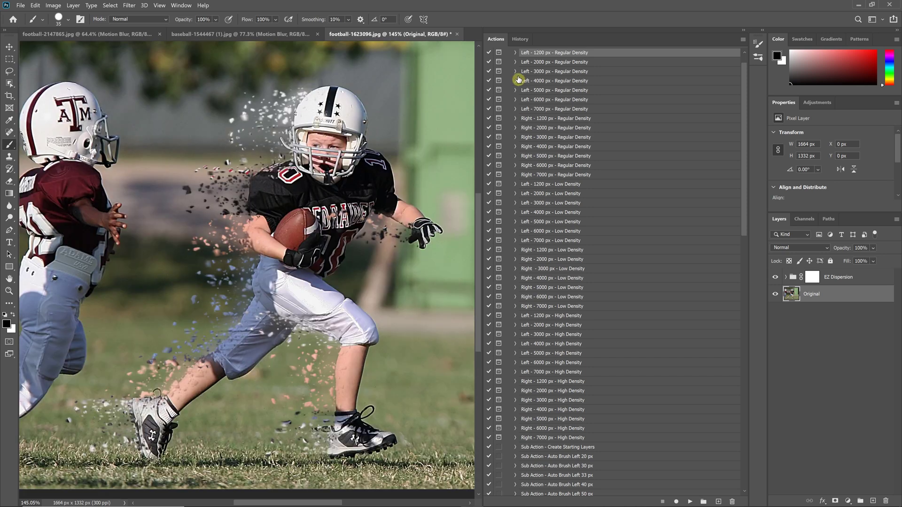
pyautogui.scroll(1, 524, 74)
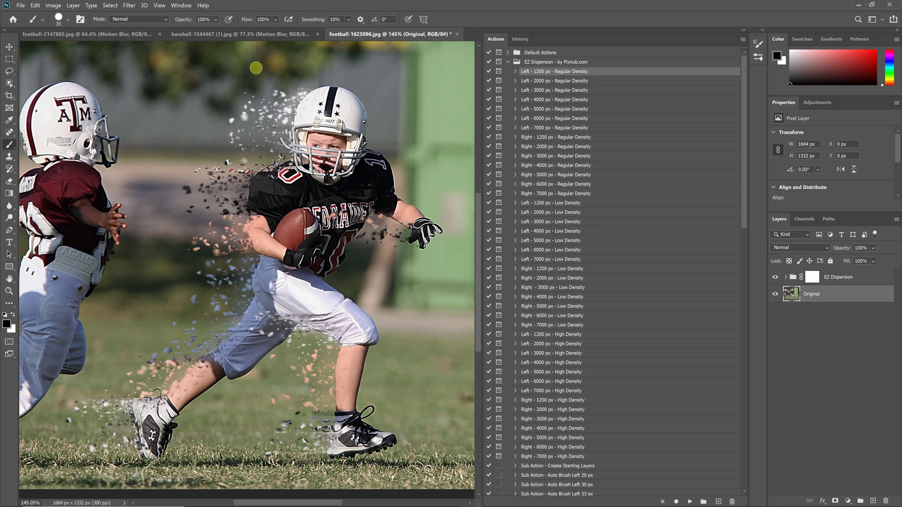
# Select the Left - 2000 px - Regular Density action and view the football image at 100% zoom
pyautogui.click(538, 82)
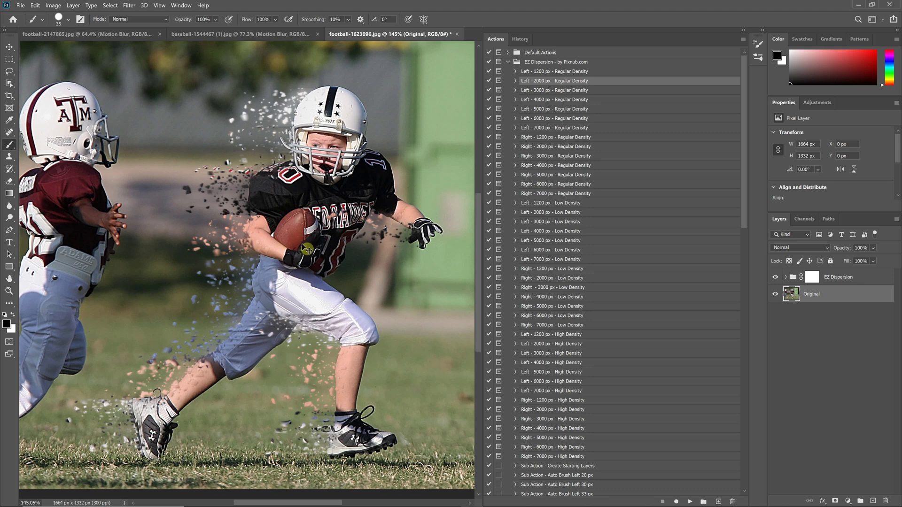
pyautogui.hotkey('ctrl', '1')
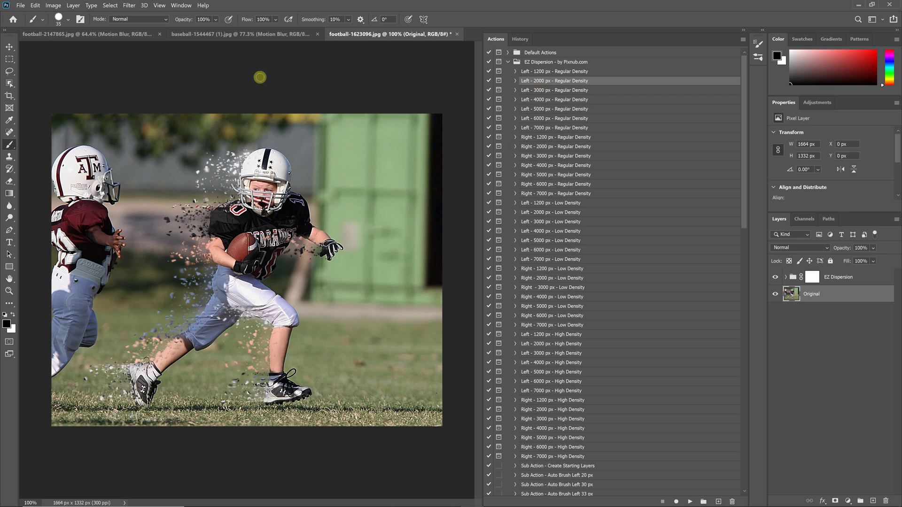
# Switch to the baseball-1544467 (1).jpg document and check its pixel dimensions without changing them
pyautogui.click(259, 34)
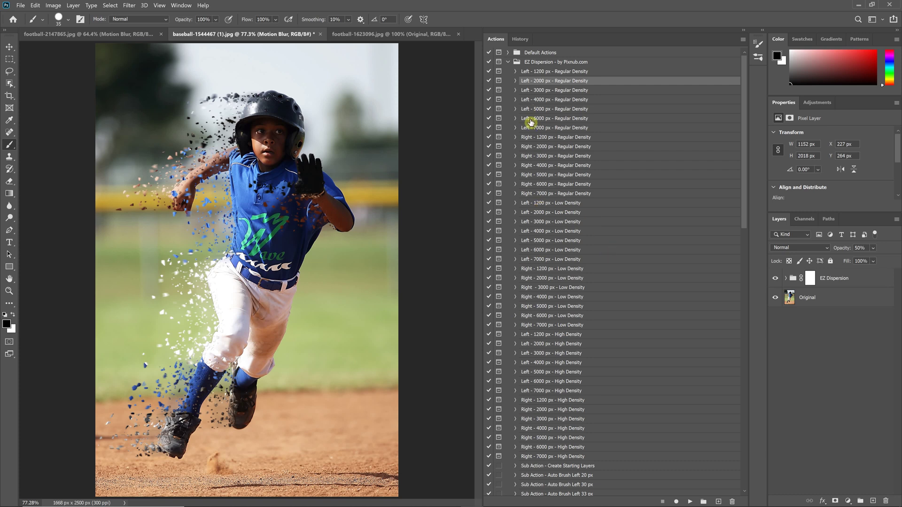
pyautogui.click(52, 5)
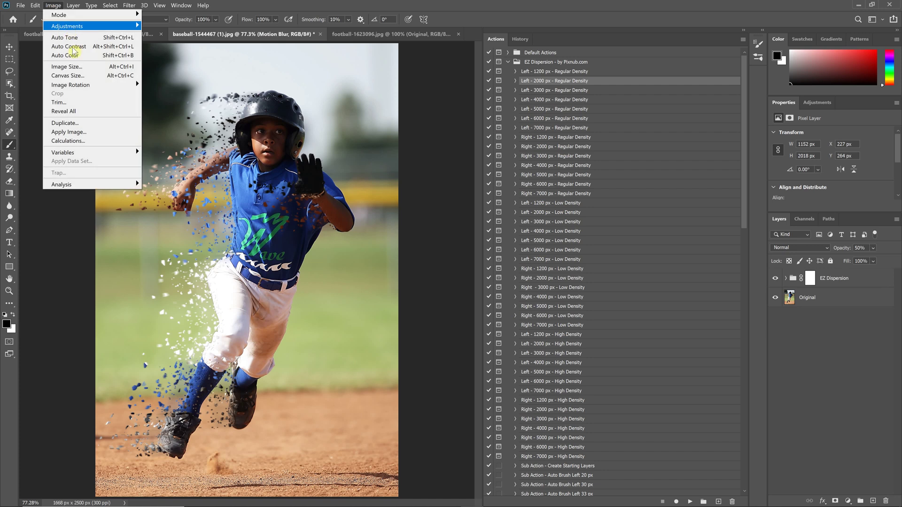
pyautogui.click(70, 66)
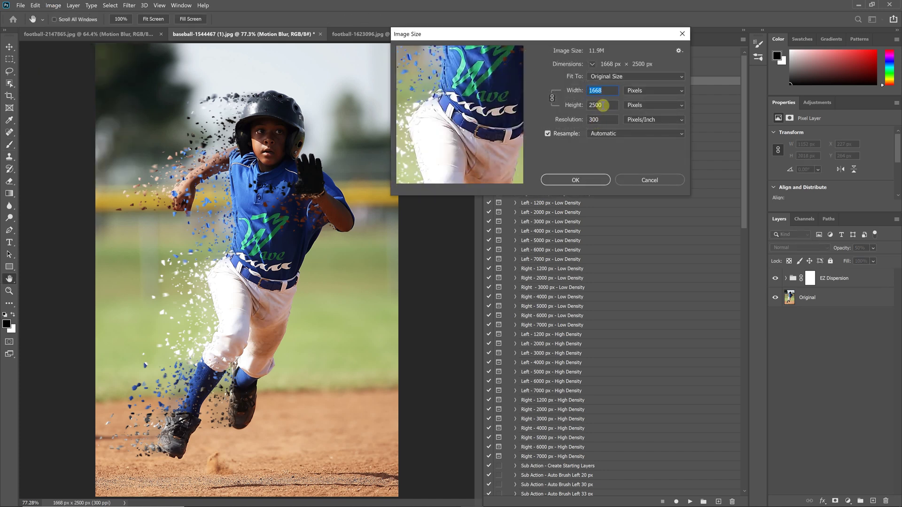
pyautogui.click(642, 181)
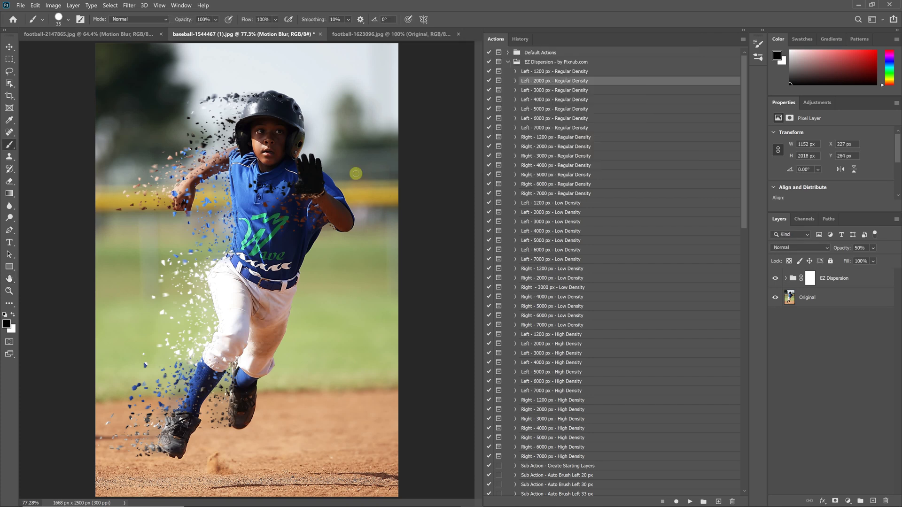
# Expand the Left - 2000 px - Regular Density action and disable its Stop step
pyautogui.click(516, 83)
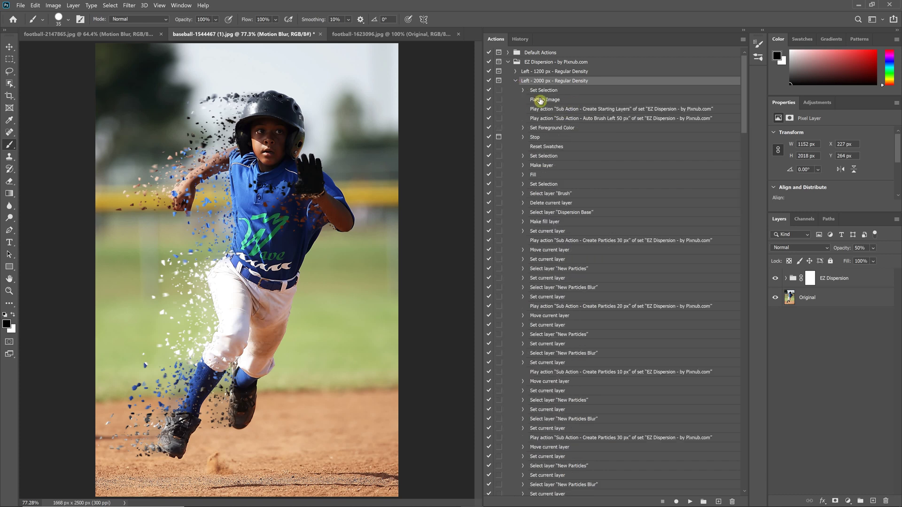
pyautogui.click(534, 140)
pyautogui.click(489, 137)
pyautogui.click(489, 137)
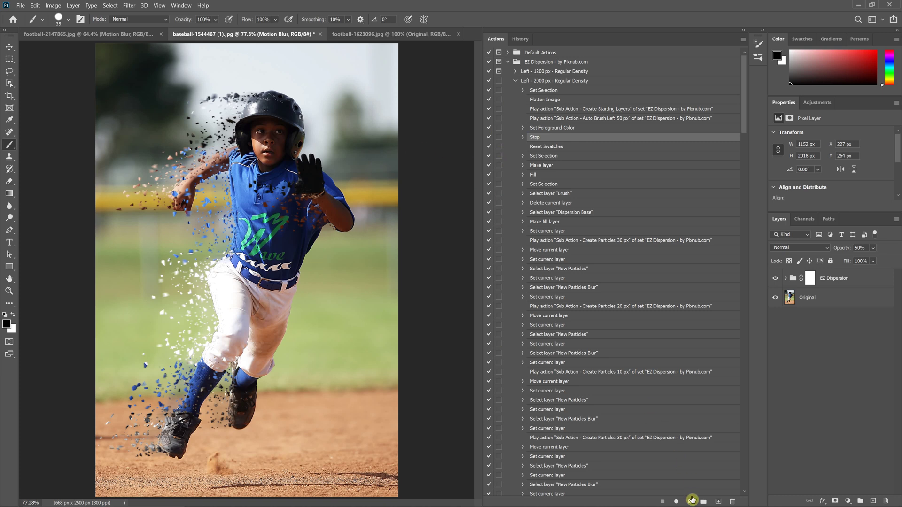
pyautogui.click(496, 138)
pyautogui.click(489, 139)
# Delete the EZ Dispersion layer group from the baseball photo and run the Left - 2000 px - Regular Density action on the Original layer
pyautogui.click(845, 280)
pyautogui.moveTo(845, 280); pyautogui.dragTo(886, 501)
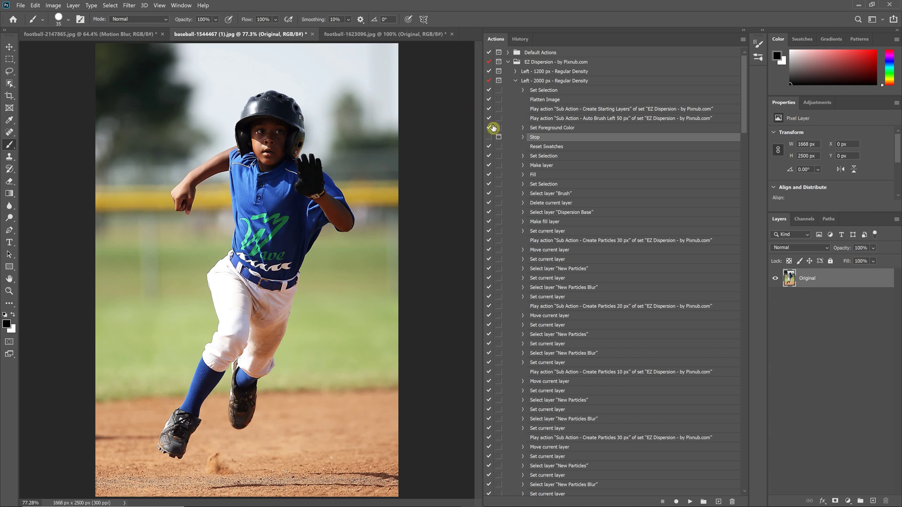
pyautogui.click(521, 83)
pyautogui.click(516, 81)
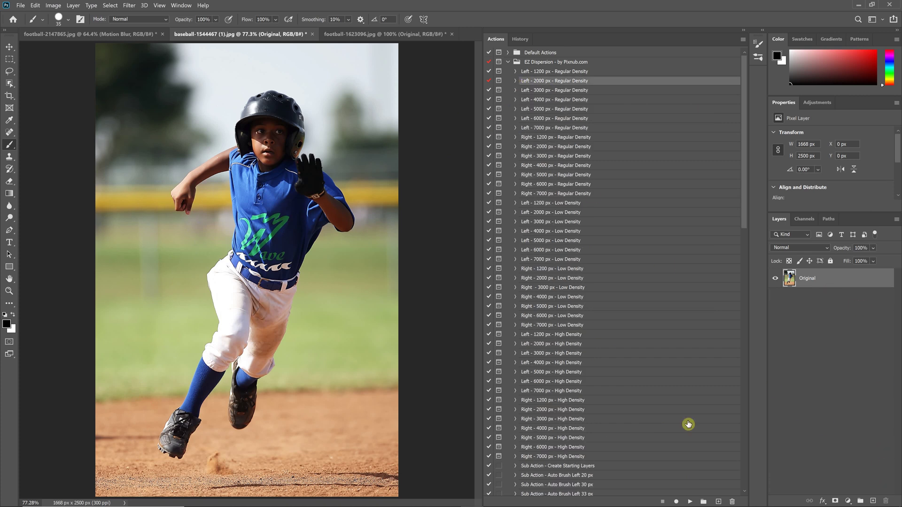
pyautogui.click(689, 502)
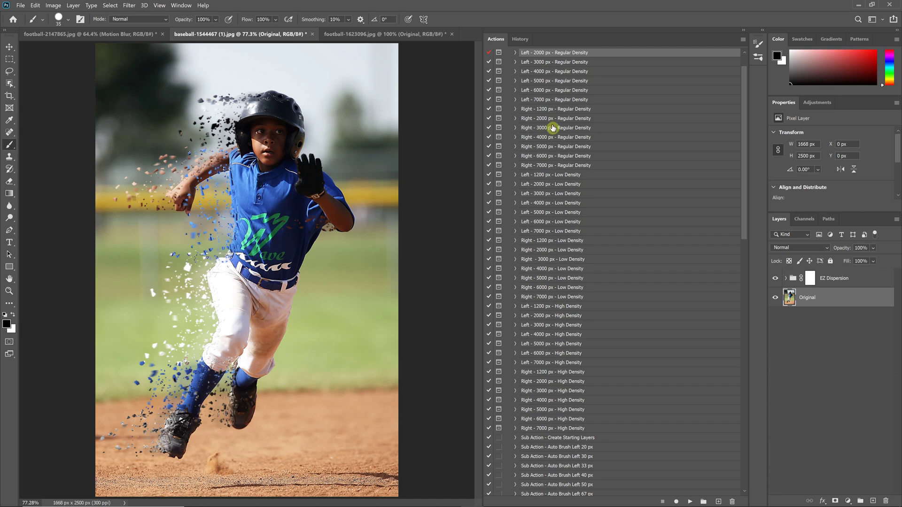
pyautogui.scroll(1, 576, 81)
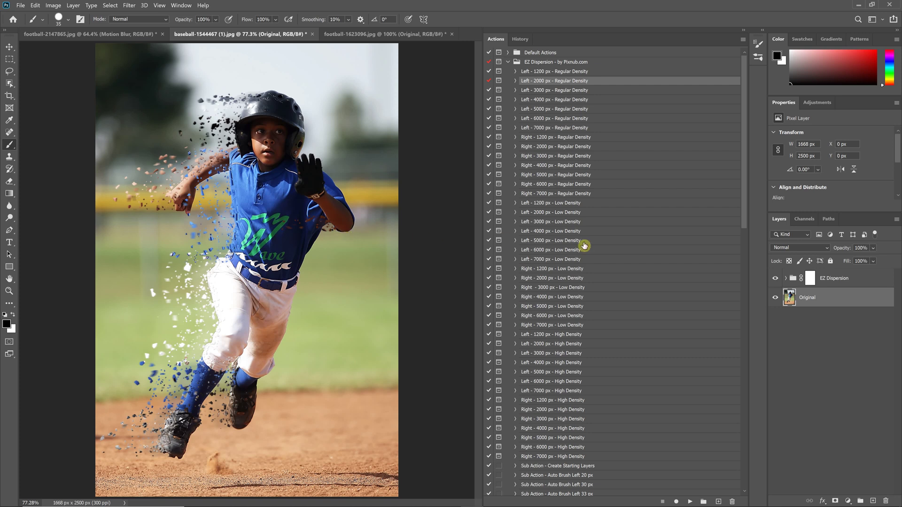
pyautogui.scroll(-2, 582, 247)
pyautogui.scroll(2, 581, 248)
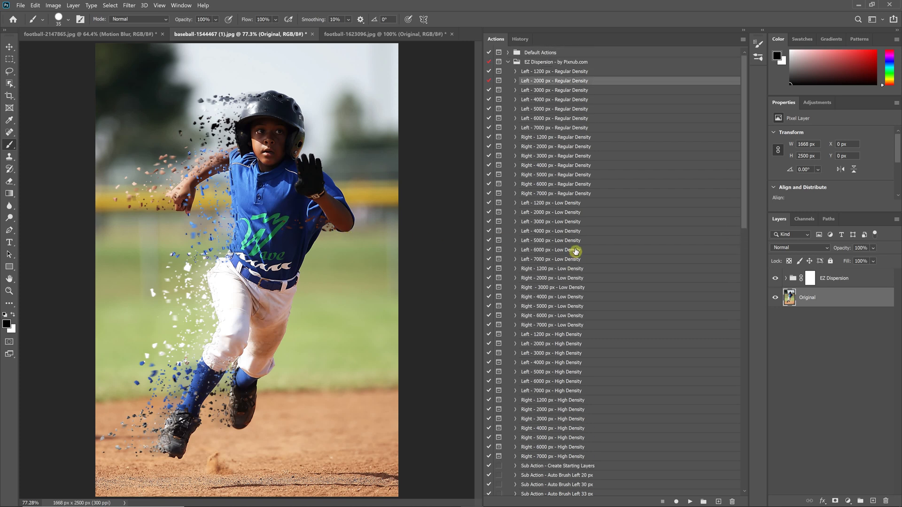